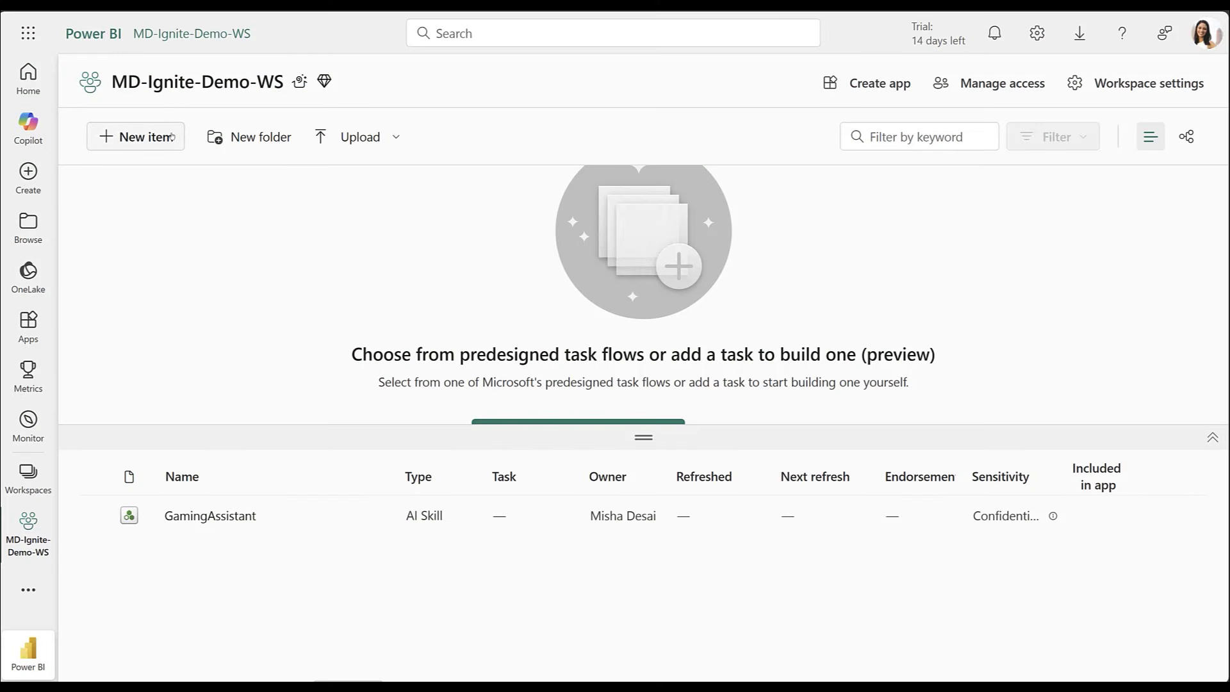
Create a new AI skill named GamingAISkill
{"action": "left_click", "coordinate": [146, 136]}
{"action": "left_click", "coordinate": [459, 244]}
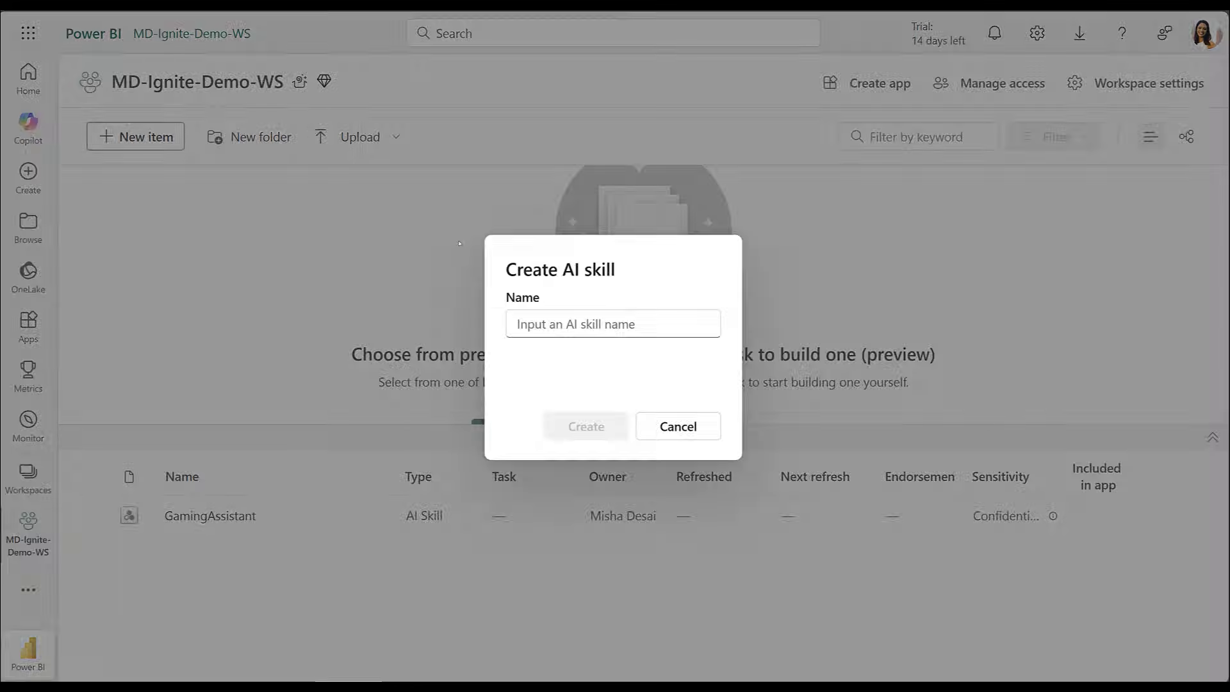
{"action": "type", "text": "Gami"}
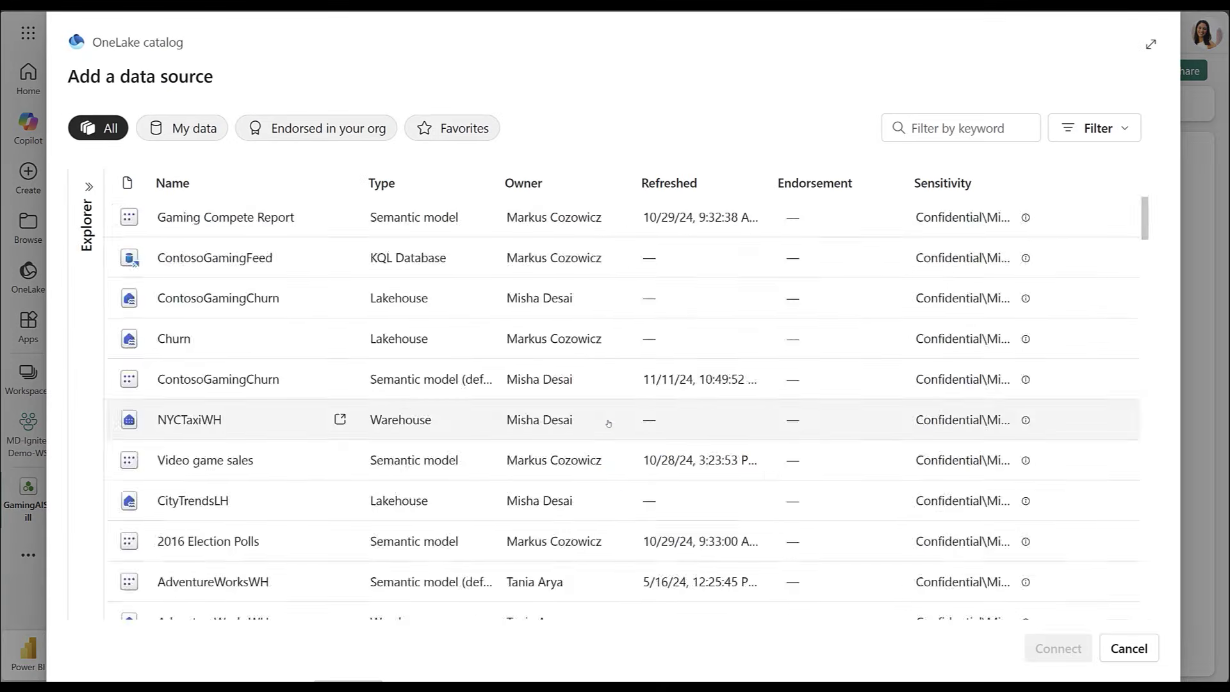
Connect Gaming Compete Report and include its Franchises, Games and Platforms tables
{"action": "double_click", "coordinate": [480, 228]}
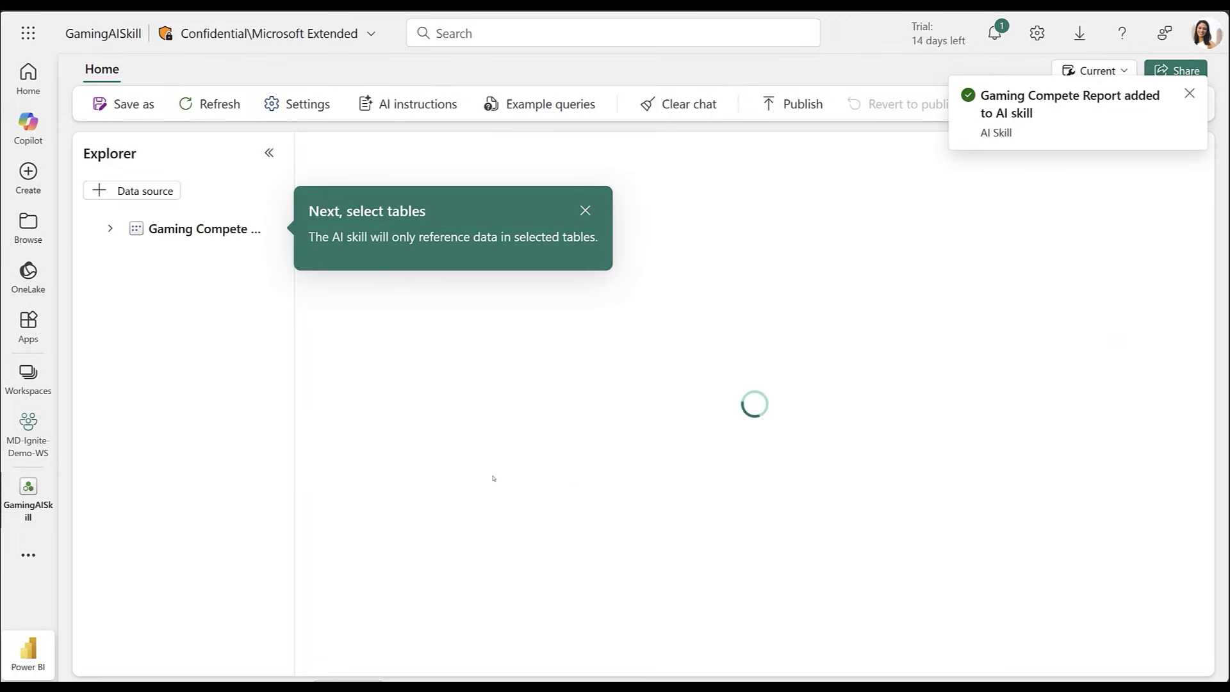
{"action": "left_click_drag", "start_coordinate": [291, 400], "coordinate": [338, 400]}
{"action": "left_click", "coordinate": [109, 229]}
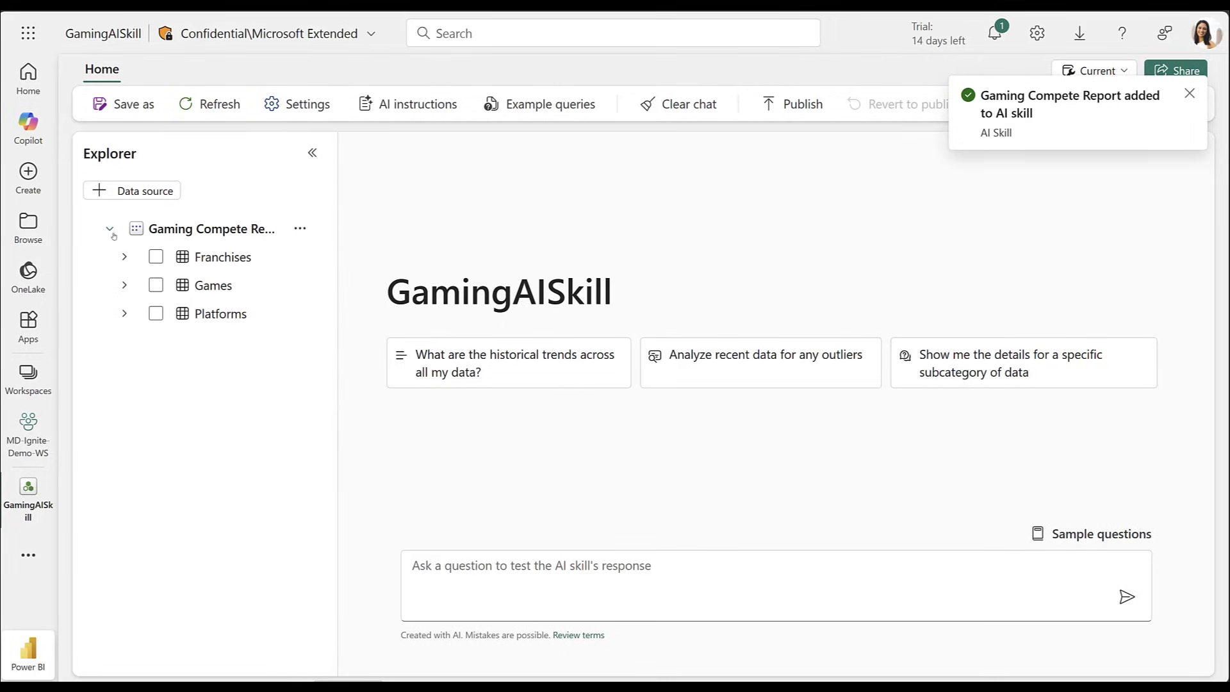
{"action": "left_click", "coordinate": [153, 257]}
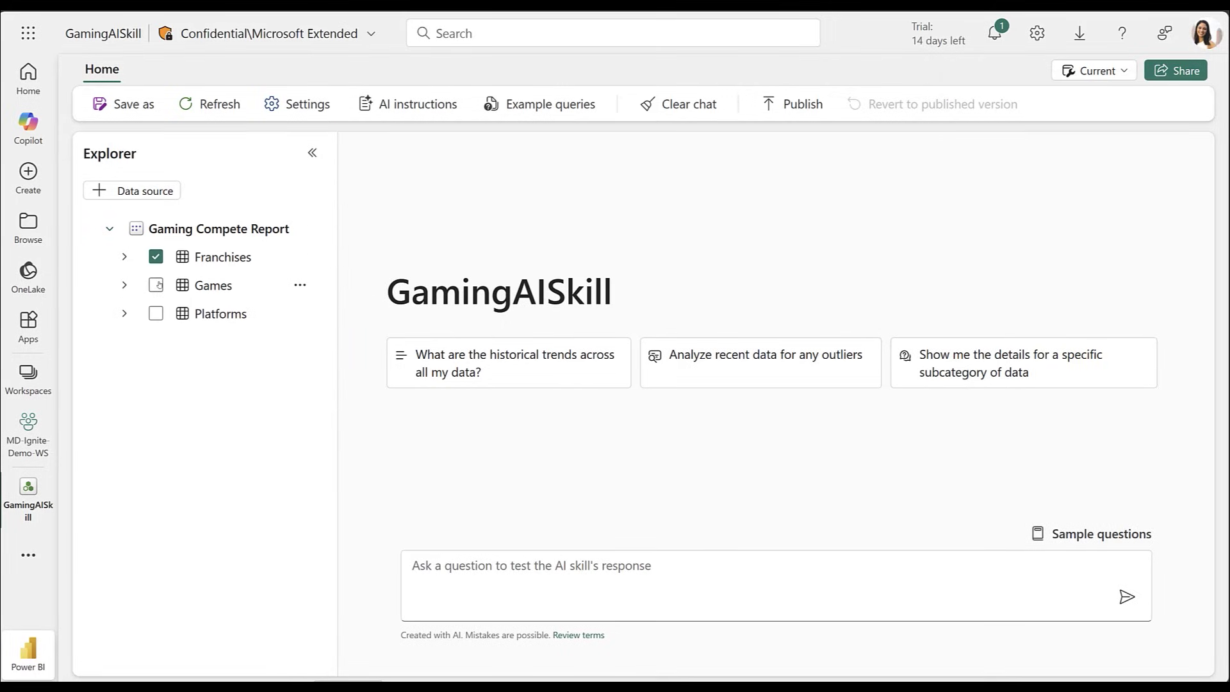
Ask the skill how many games were sold in each region
{"action": "left_click", "coordinate": [691, 553]}
{"action": "type", "text": "Across the industry, what are the number of games sold in each region?"}
{"action": "key", "text": "Return"}
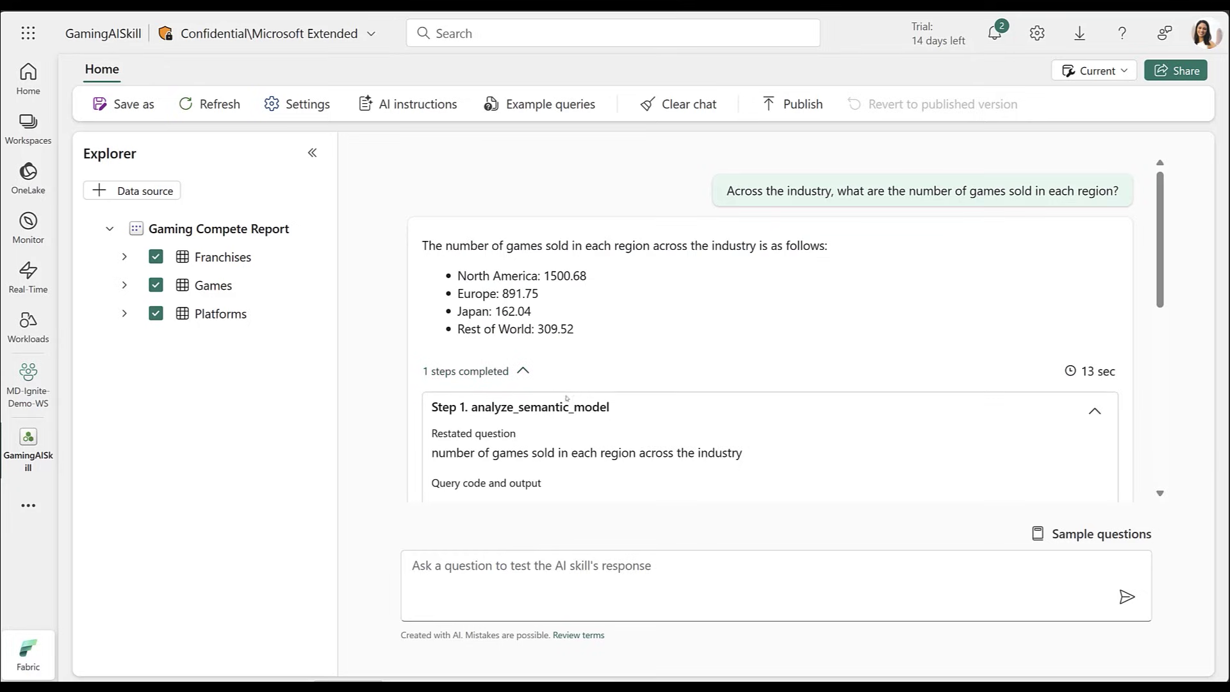
Scroll through the regional sales answer, its output table and the DAX query behind it
{"action": "scroll", "coordinate": [577, 403], "scroll_direction": "down", "scroll_amount": 4}
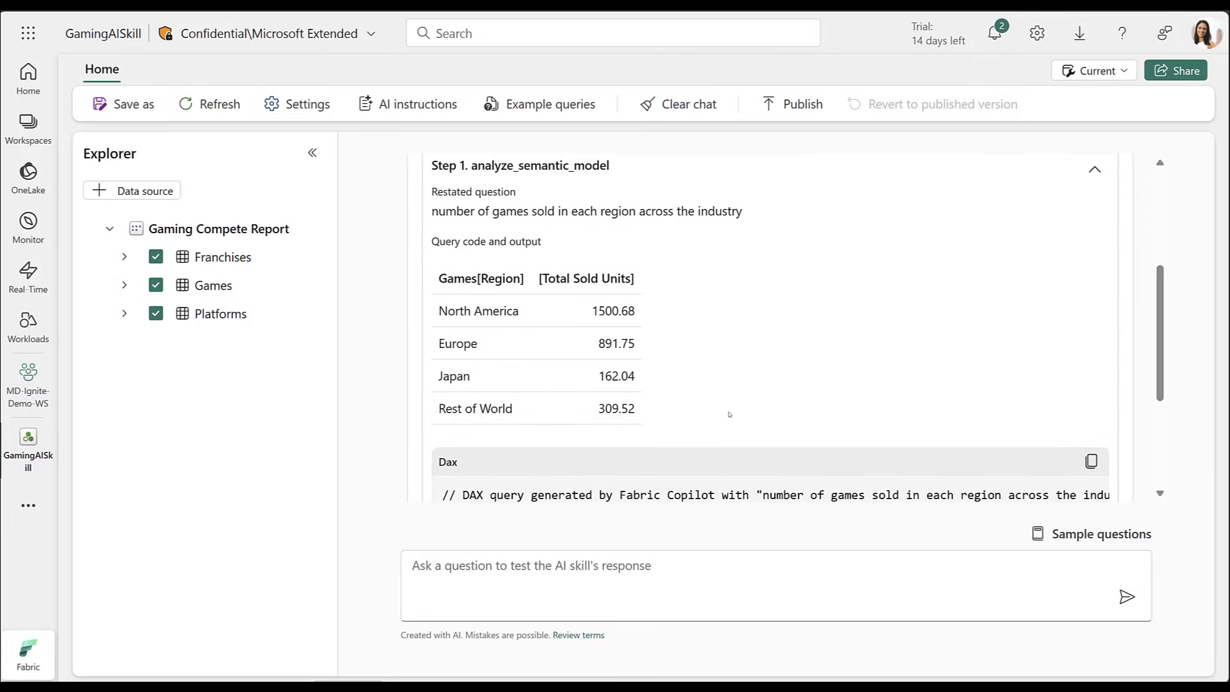
{"action": "scroll", "coordinate": [705, 406], "scroll_direction": "down", "scroll_amount": 2}
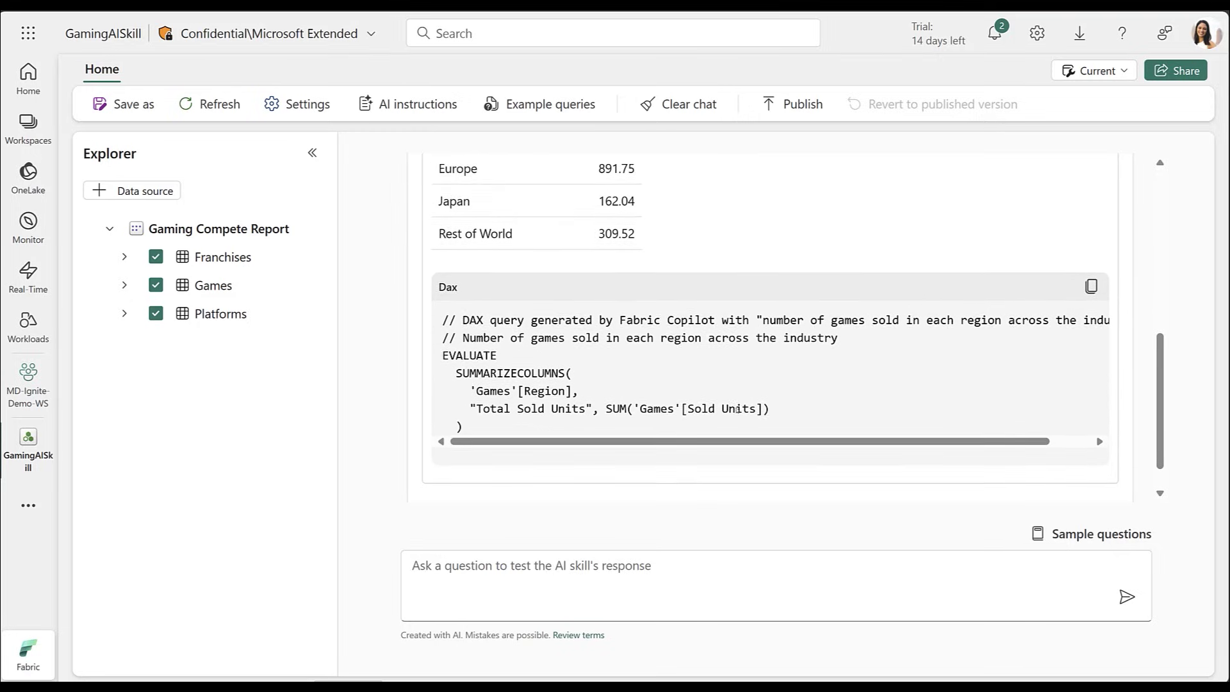
{"action": "scroll", "coordinate": [737, 384], "scroll_direction": "up", "scroll_amount": 5}
{"action": "left_click", "coordinate": [471, 575]}
Ask for the top sold games in each of those regions and review the ten-game lists
{"action": "type", "text": "What are the top sold games in each of those regions?"}
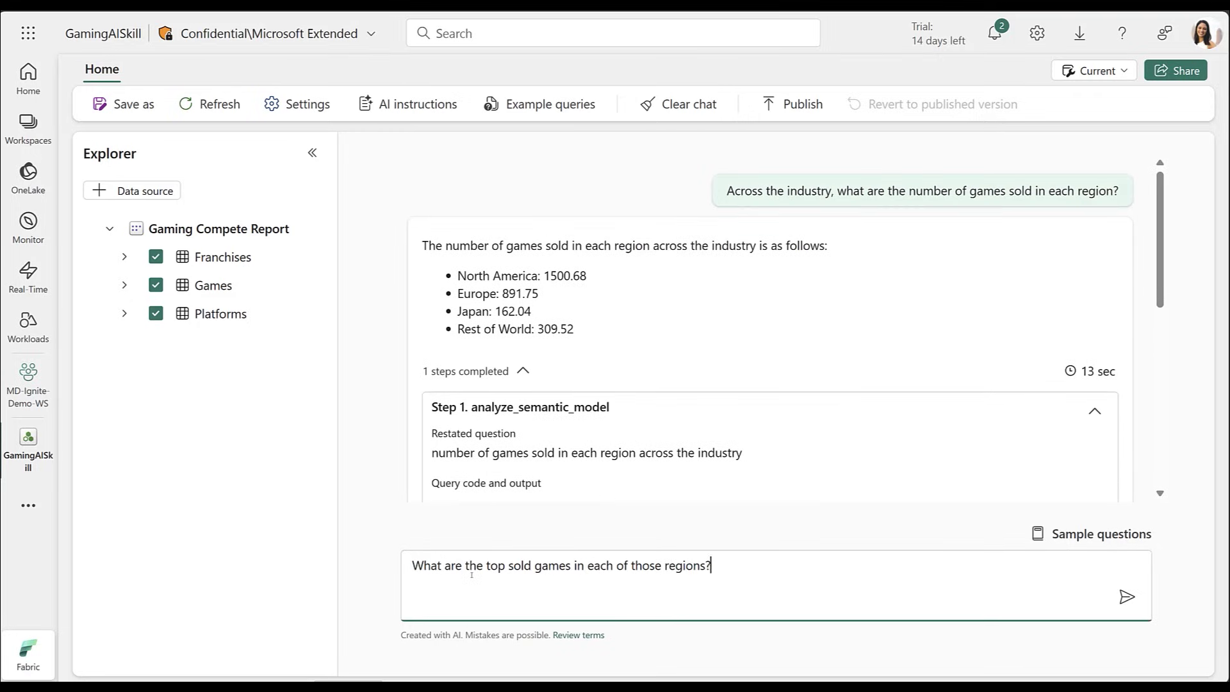
{"action": "key", "text": "Return"}
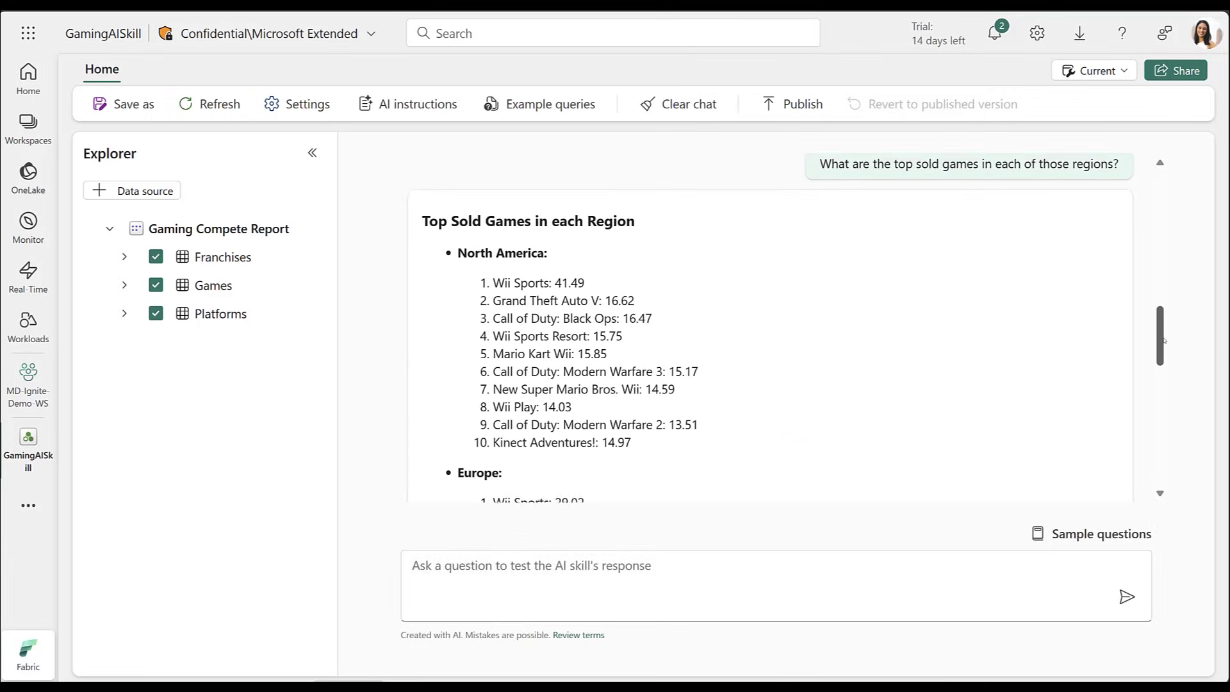
{"action": "scroll", "coordinate": [1173, 370], "scroll_direction": "down", "scroll_amount": 4}
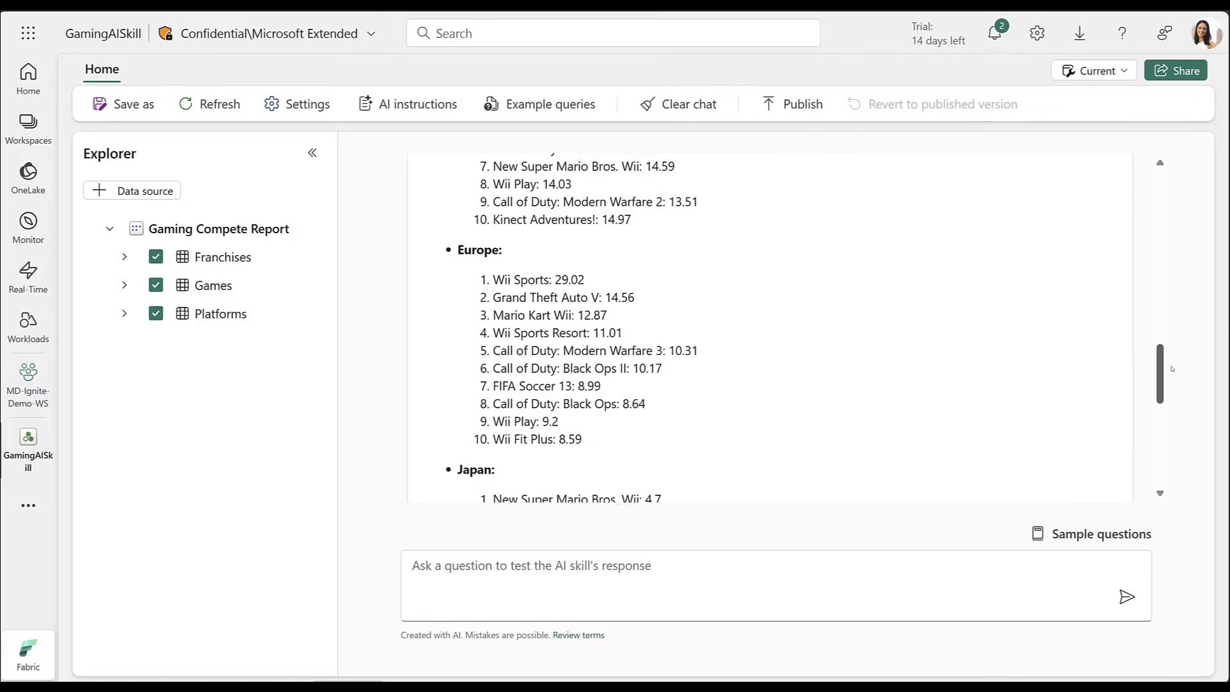
{"action": "scroll", "coordinate": [1172, 370], "scroll_direction": "down", "scroll_amount": 3}
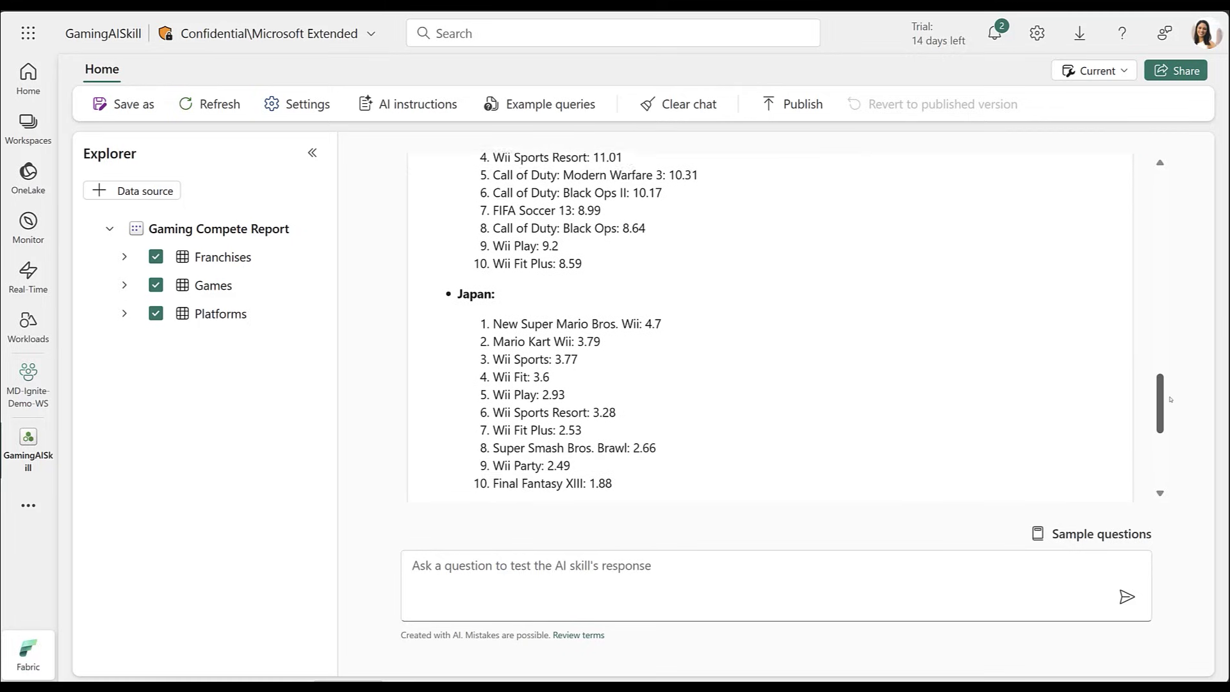
{"action": "left_click_drag", "start_coordinate": [1171, 403], "coordinate": [1172, 456]}
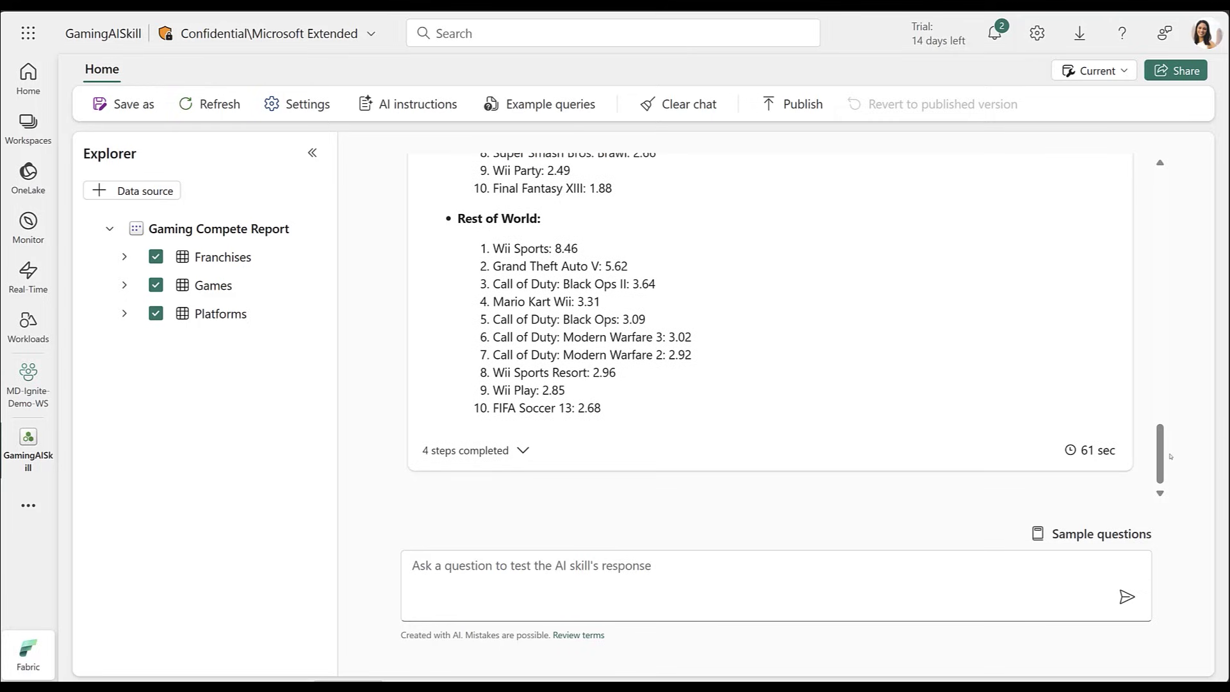
Expand '4 steps completed' to inspect the queries behind the top-games answer
{"action": "left_click", "coordinate": [524, 451]}
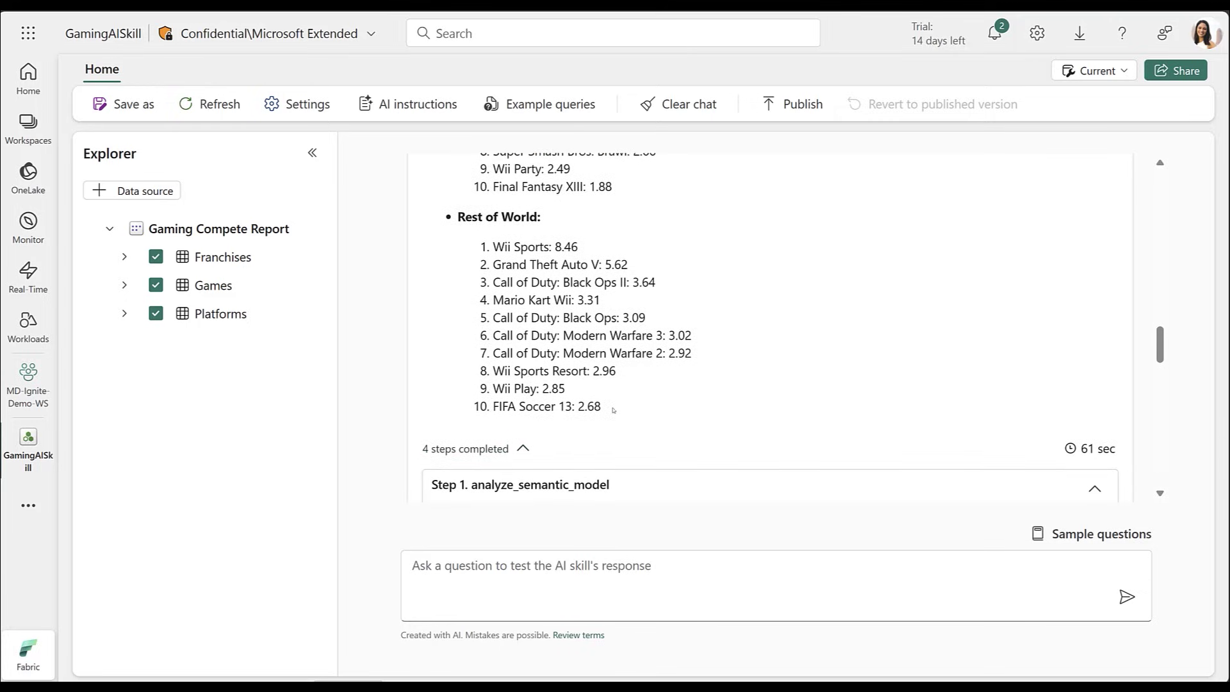
{"action": "scroll", "coordinate": [622, 408], "scroll_direction": "down", "scroll_amount": 3}
{"action": "scroll", "coordinate": [625, 406], "scroll_direction": "down", "scroll_amount": 10}
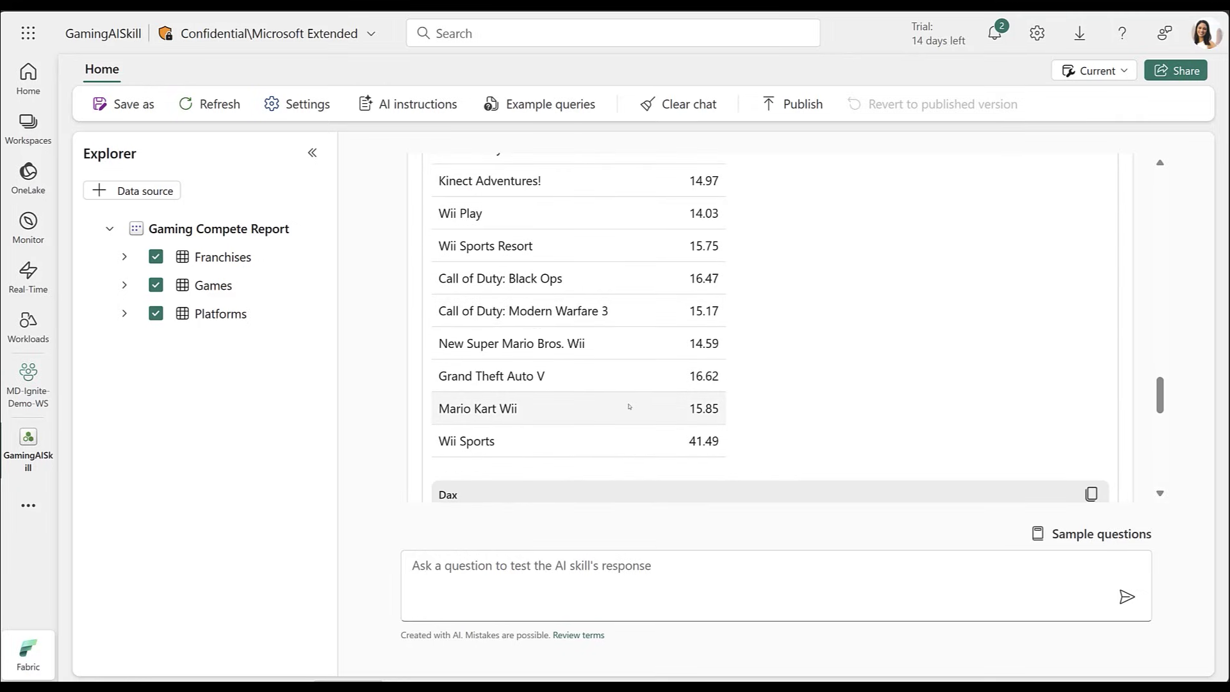
{"action": "scroll", "coordinate": [649, 404], "scroll_direction": "down", "scroll_amount": 5}
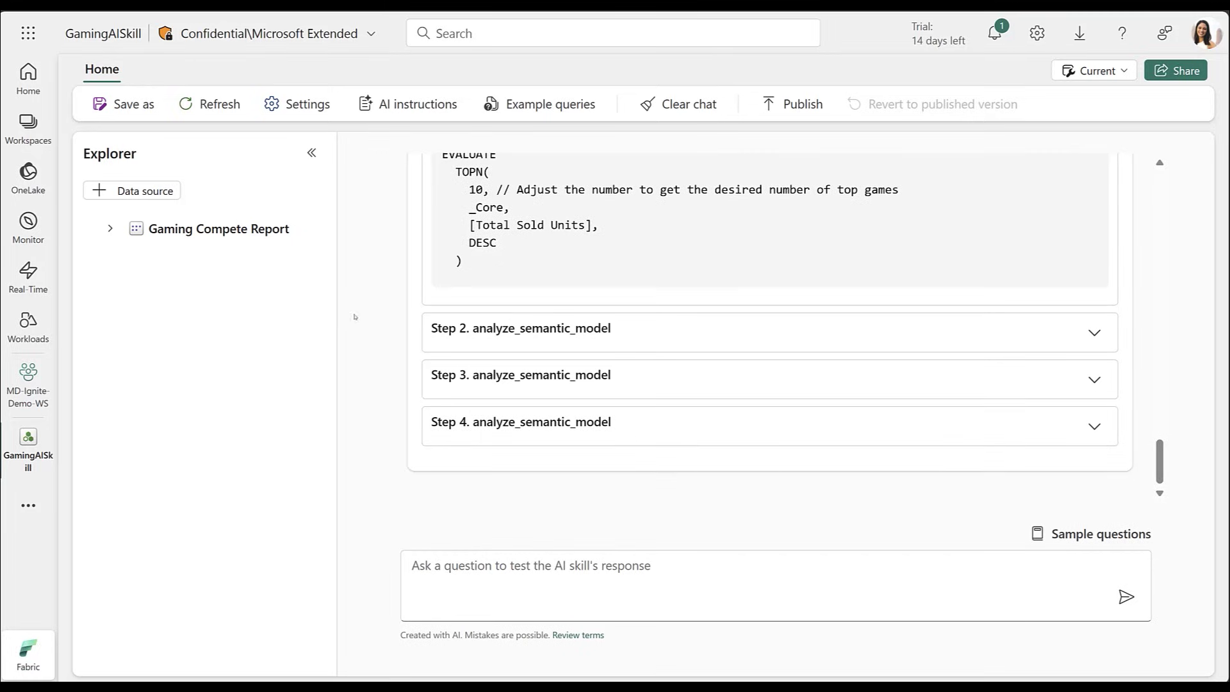
{"action": "left_click", "coordinate": [137, 191]}
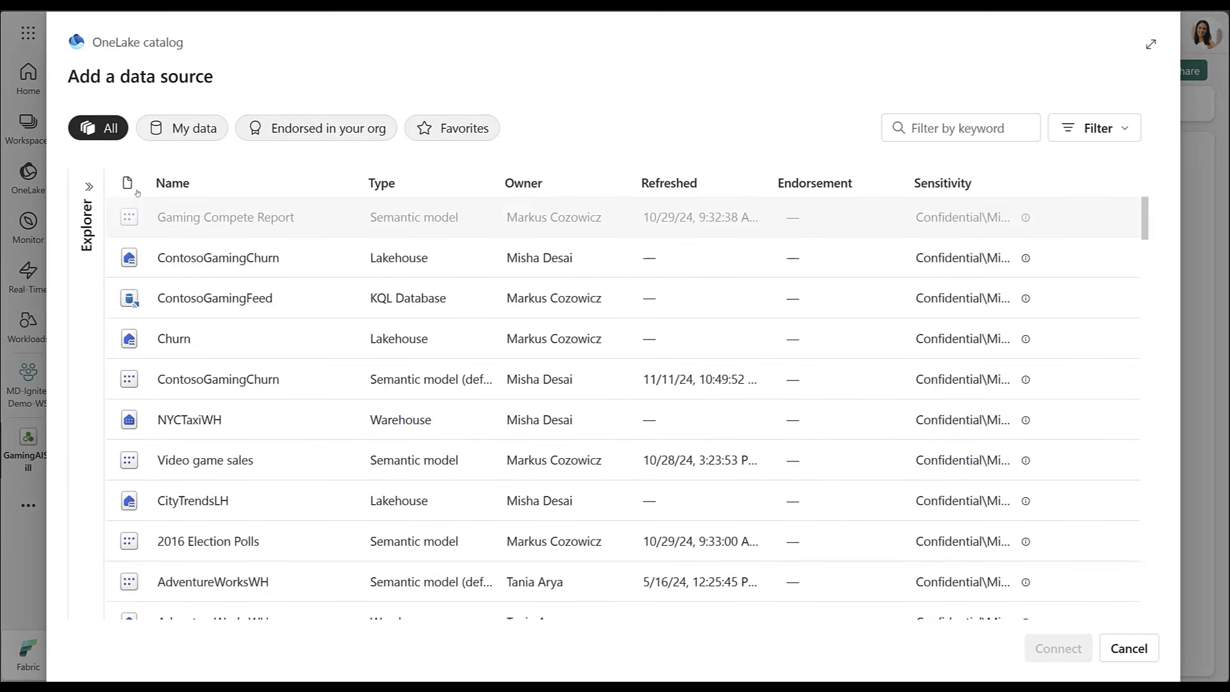
Add the ContosoGamingFeed KQL database and ContosoGamingChurn lakehouse as data sources
{"action": "left_click", "coordinate": [337, 295]}
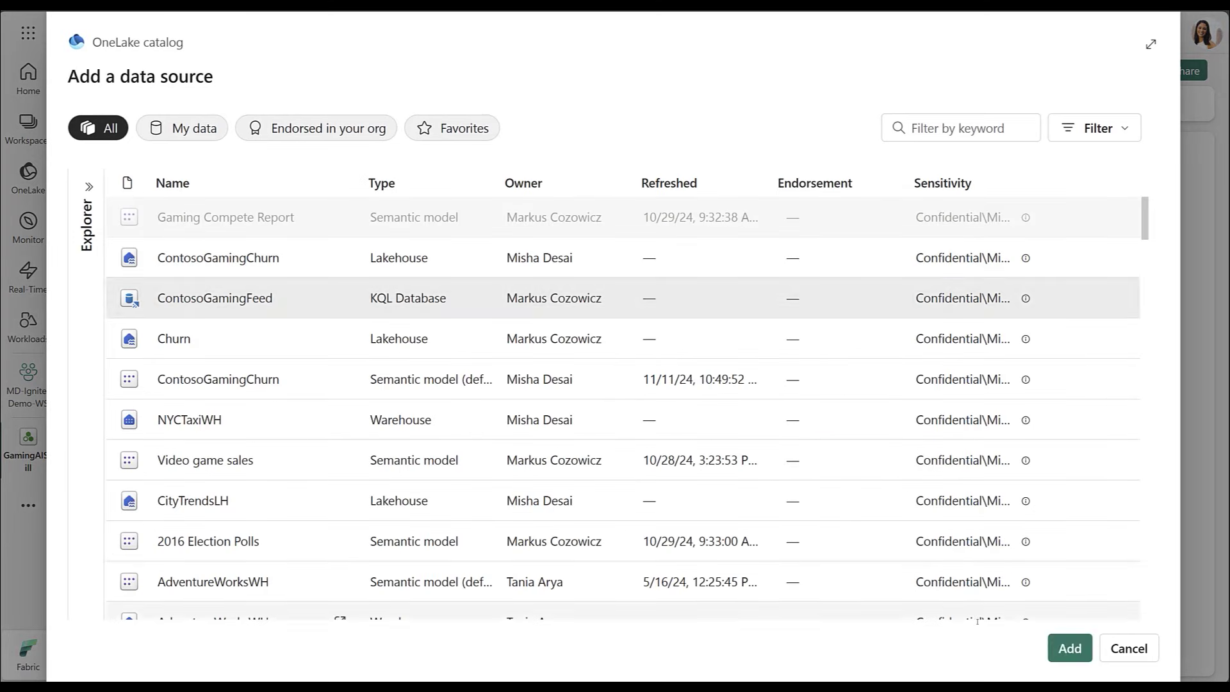
{"action": "left_click", "coordinate": [1060, 649]}
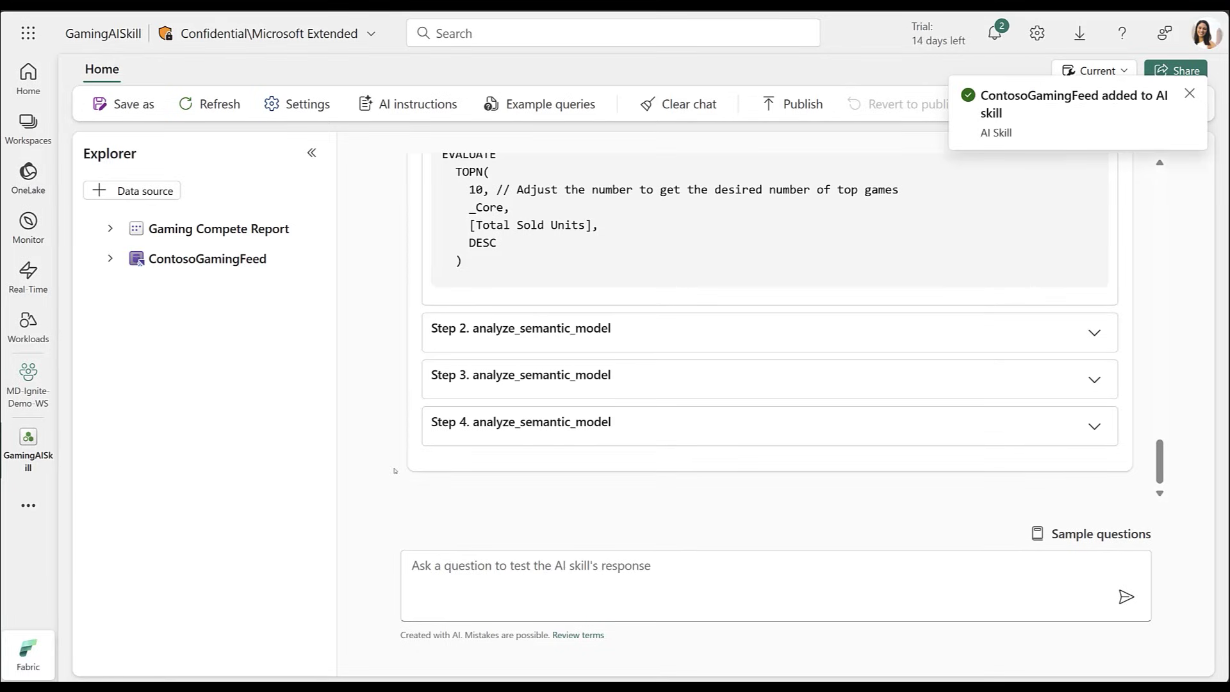
{"action": "left_click", "coordinate": [148, 195]}
{"action": "left_click", "coordinate": [193, 257]}
{"action": "left_click", "coordinate": [1059, 648]}
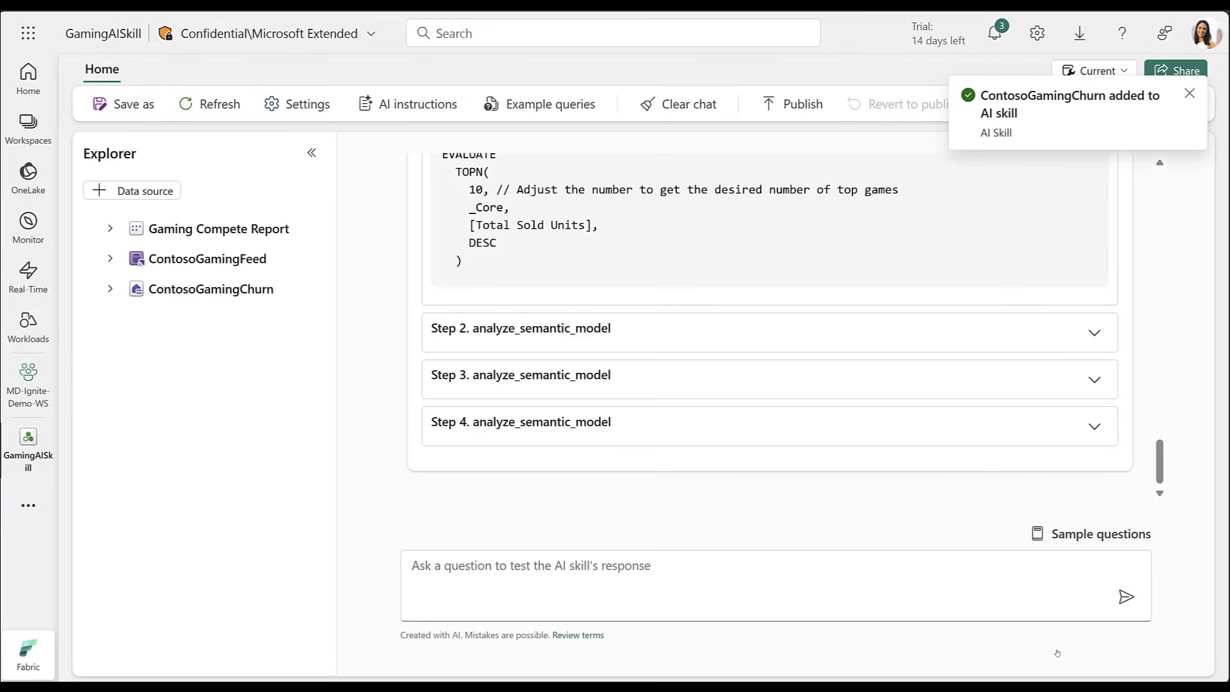
Include the customers and accounts tables from both new sources, then collapse the Explorer
{"action": "left_click", "coordinate": [110, 258]}
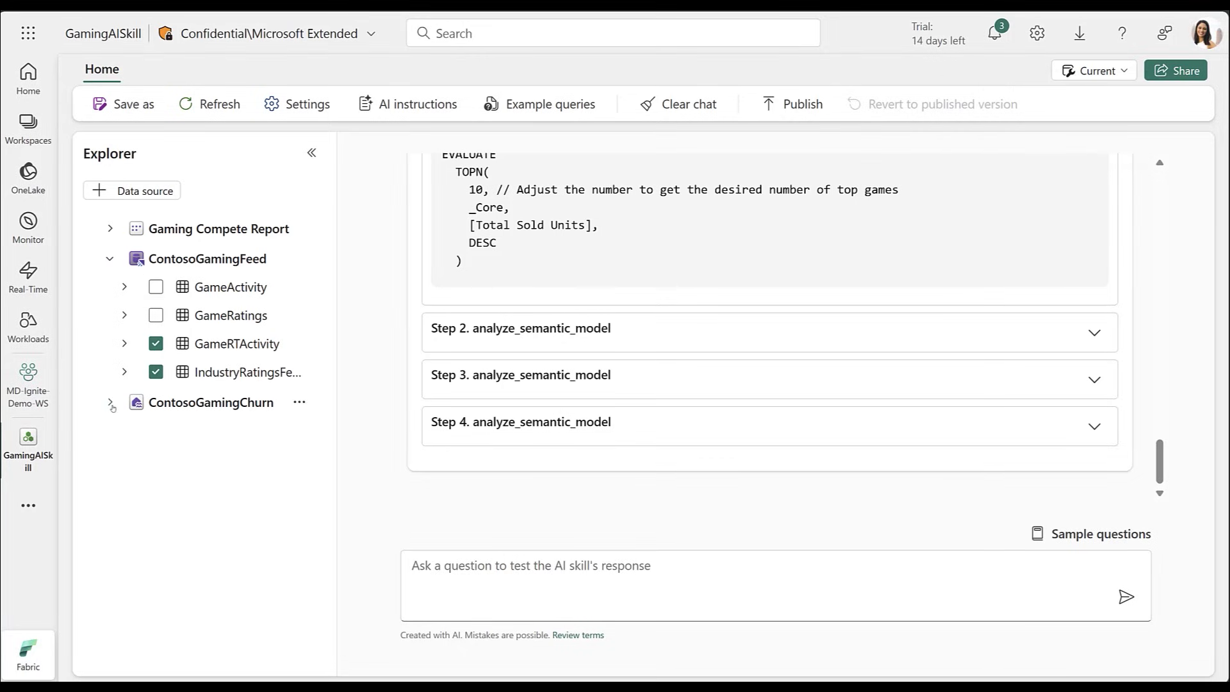
{"action": "left_click", "coordinate": [110, 402]}
{"action": "left_click", "coordinate": [168, 516]}
{"action": "left_click", "coordinate": [170, 459]}
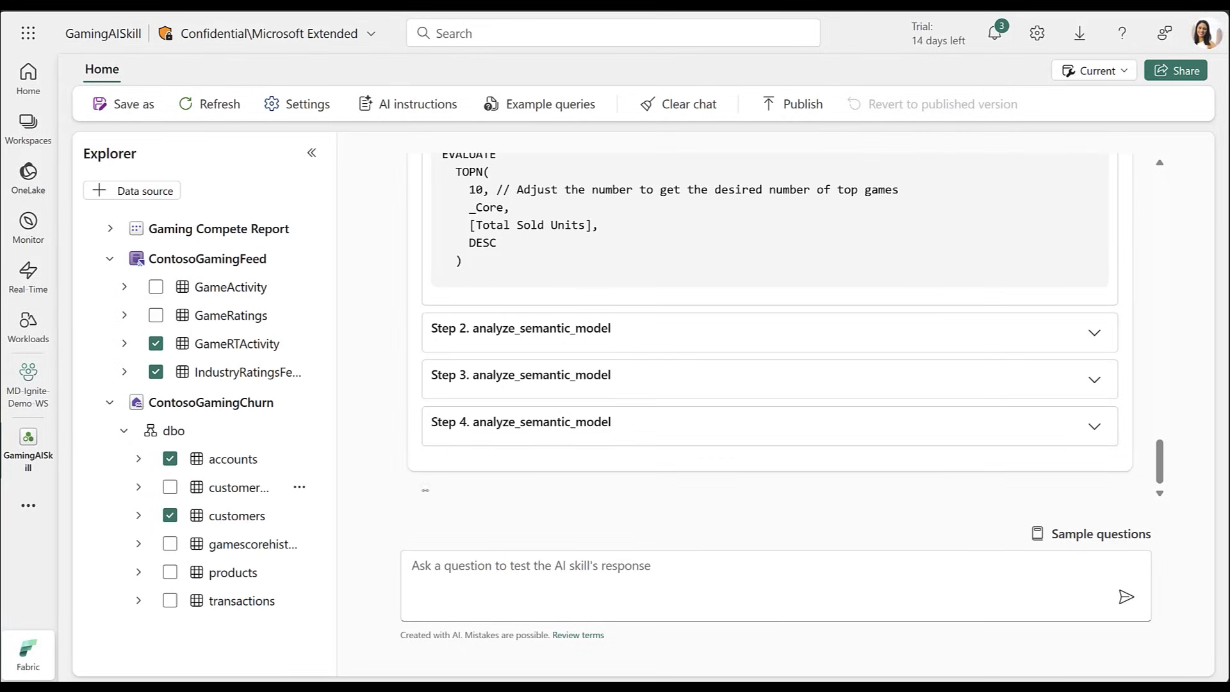
{"action": "left_click", "coordinate": [313, 153]}
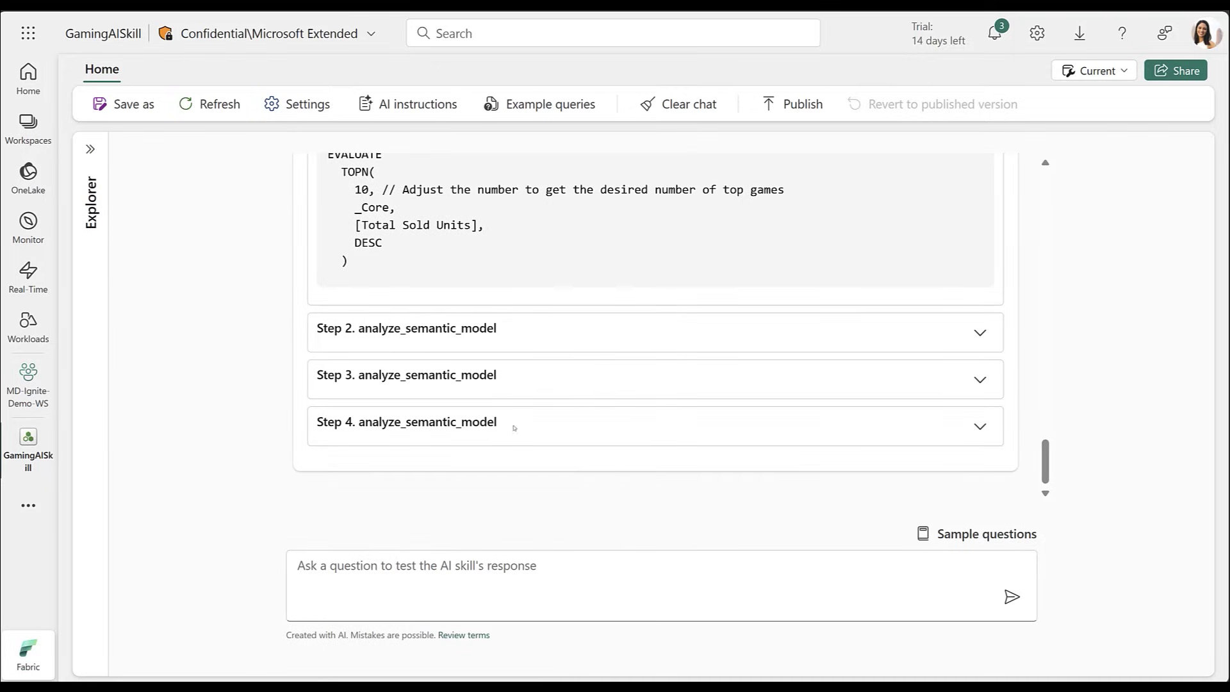
{"action": "left_click", "coordinate": [428, 107]}
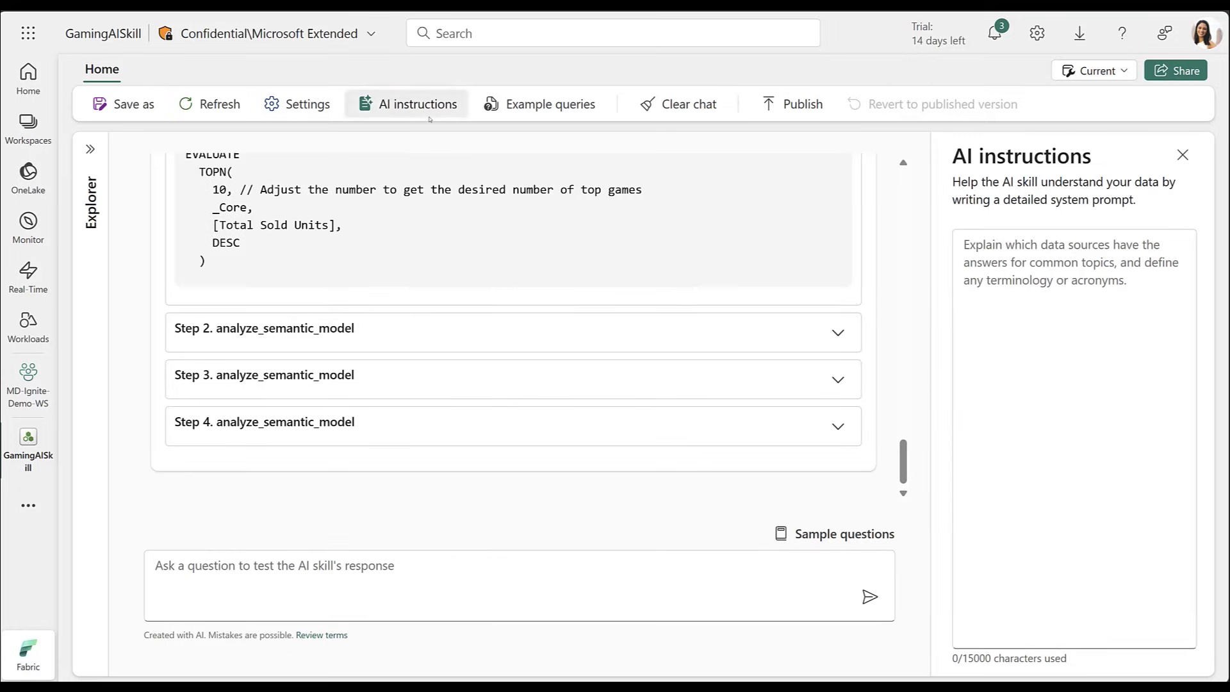
Add AI instructions on when to use ContosoGamingFeed, GamingCompeteReport and ContosoGamingChurn
{"action": "left_click", "coordinate": [980, 331]}
{"action": "type", "text": "Use ContosoGamingFeed when asked about the following: game ratings, hour of play usage, detailed information about a game. When asked about hours of play, use the GameActivity Kusto table.  Use GamingCompeteReport when asked about trends in the industry. This includes questions like: \"top platforms by region\", \"top franchises\", \"number of games sold per region\".  Use ContosoGamingChurn when asked about specific customerIds or customer churn."}
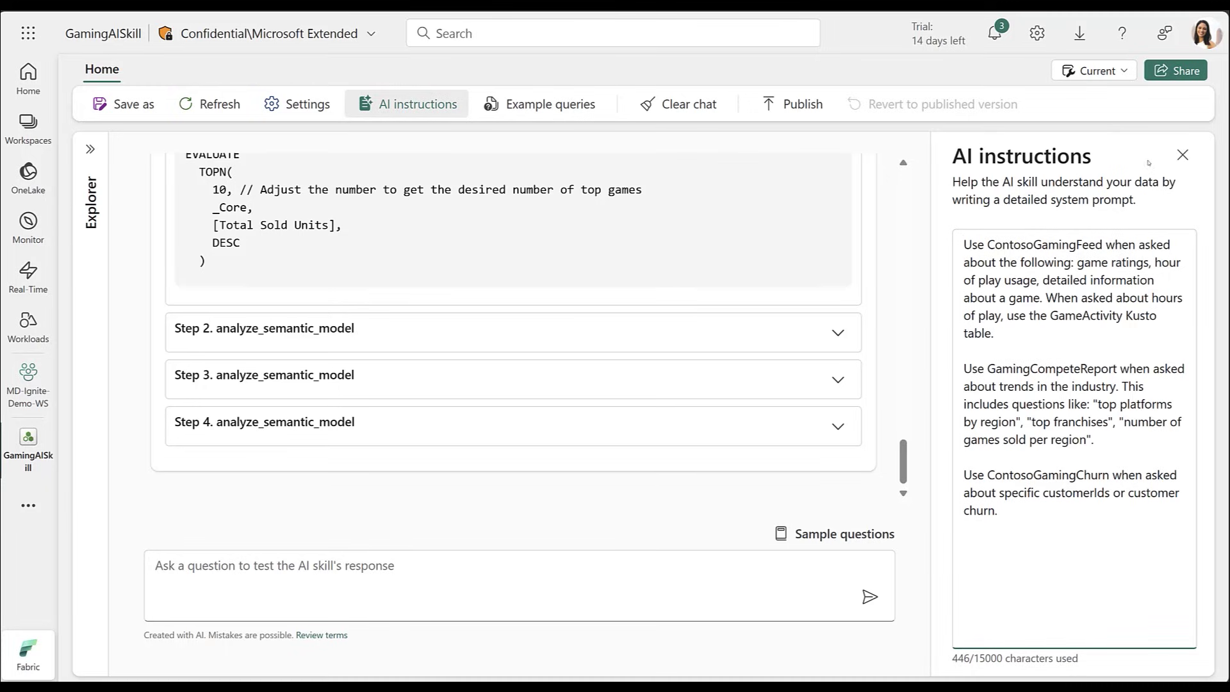
{"action": "left_click", "coordinate": [1180, 158]}
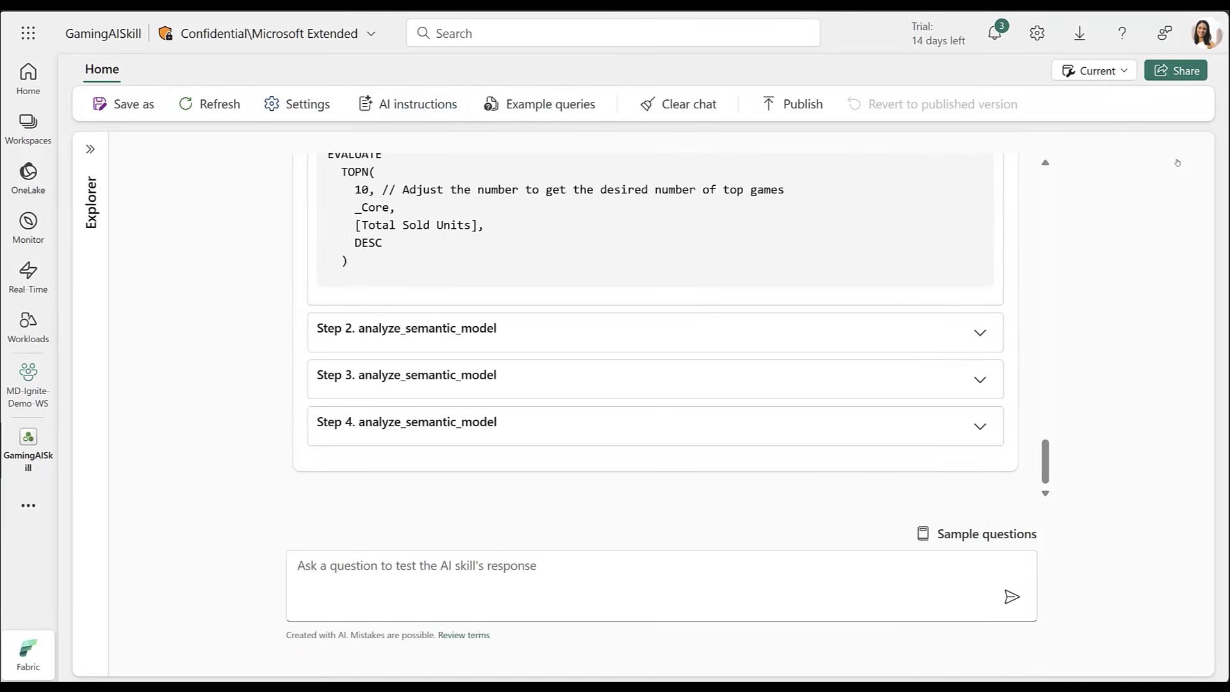
{"action": "left_click", "coordinate": [727, 570]}
Ask the skill to compare Wii Sports and Contoso Sports ratings for September and October 2024
{"action": "type", "text": "What was the average user rating for Wii Sports in September 2024 and October 2024? How did it compare to the rating for Contoso Sports in the same months?"}
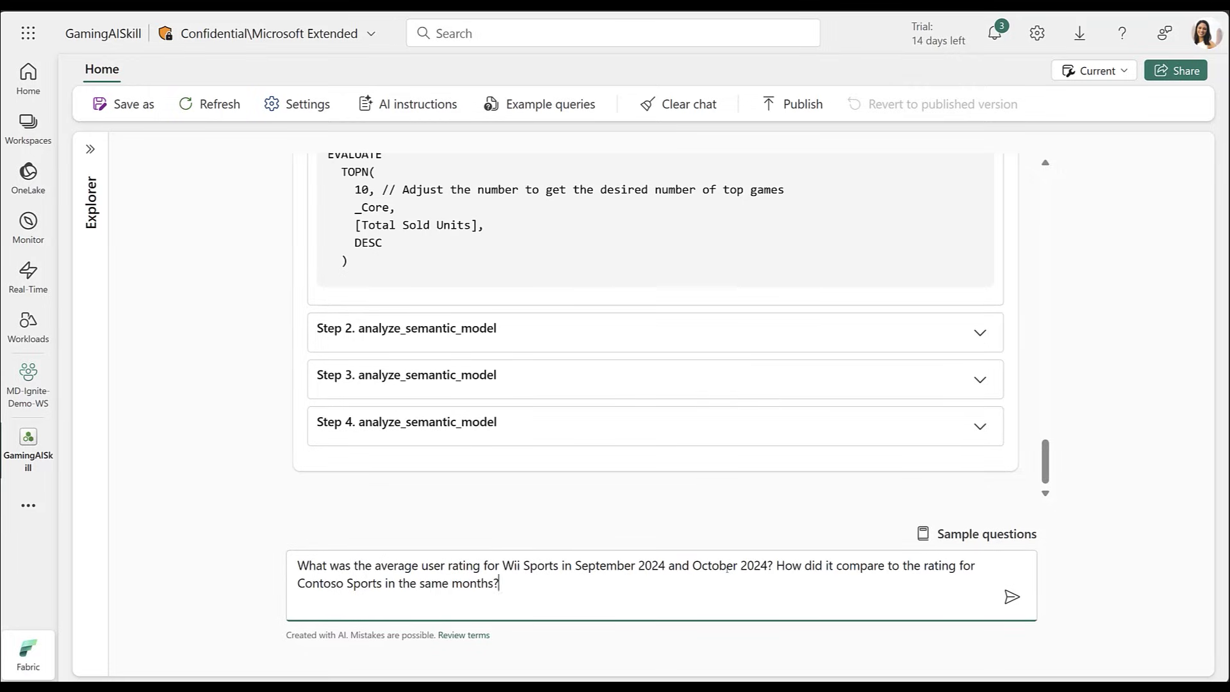
{"action": "key", "text": "Return"}
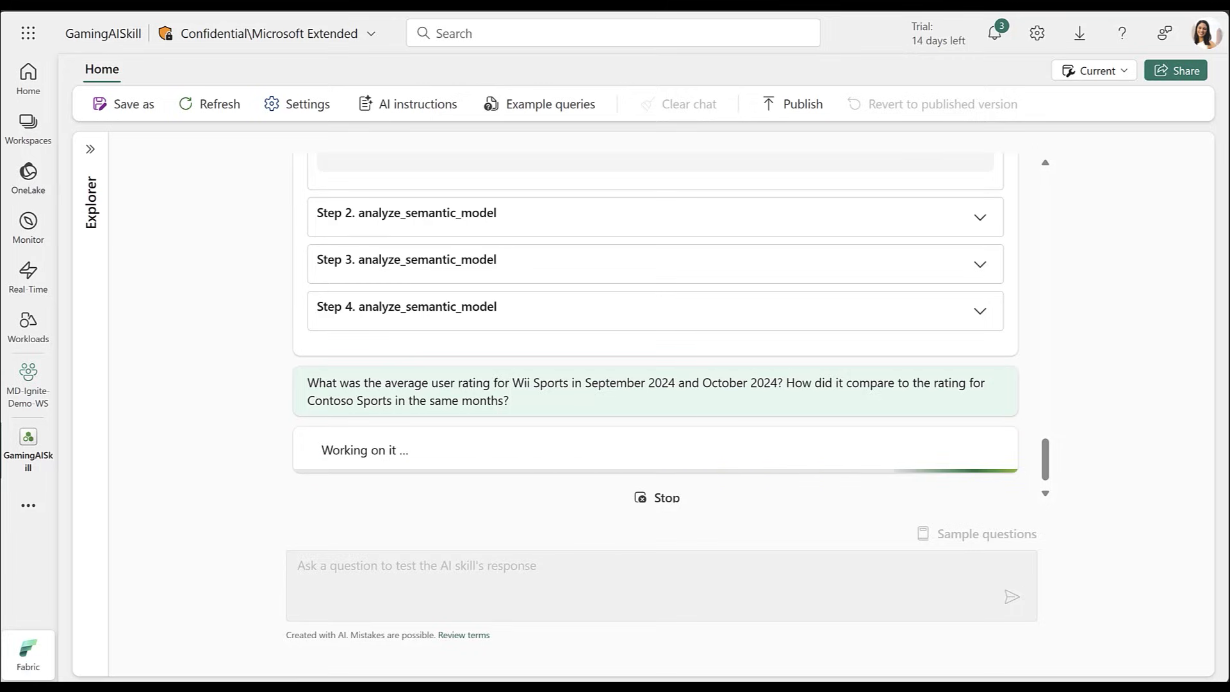
{"action": "left_click_drag", "start_coordinate": [306, 284], "coordinate": [536, 347]}
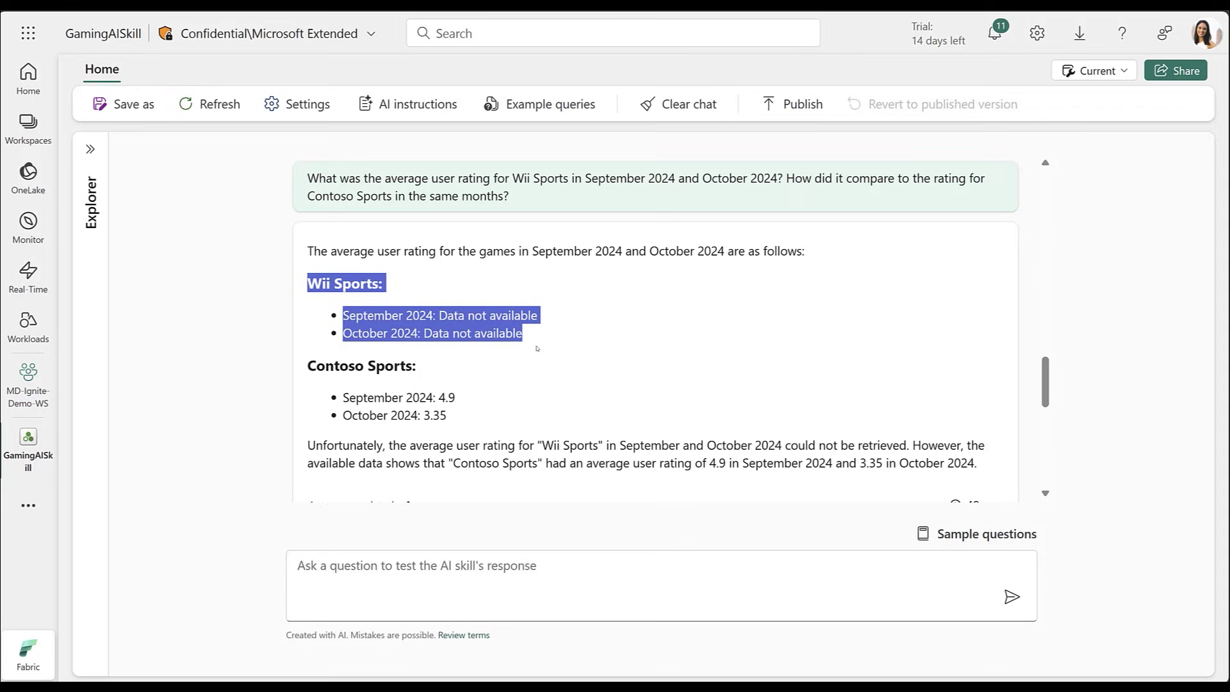
Inspect Step 1's Kusto query, highlighting its platform filter that misses Wii Sports
{"action": "scroll", "coordinate": [537, 349], "scroll_direction": "down", "scroll_amount": 5}
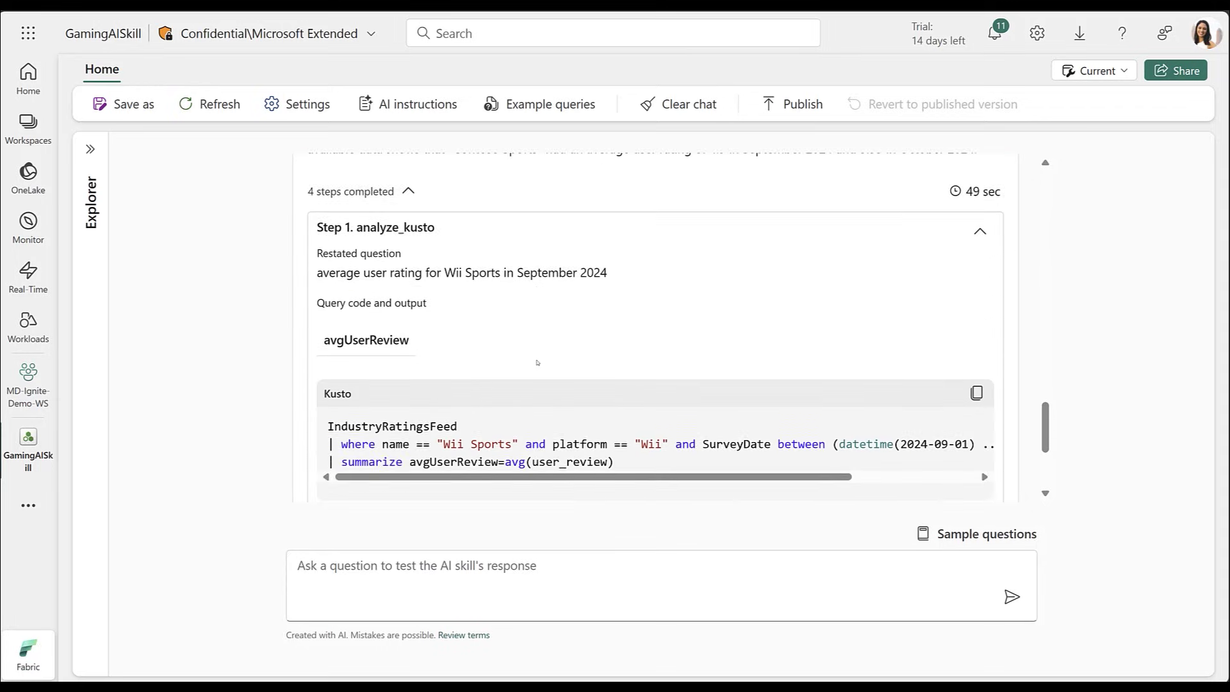
{"action": "scroll", "coordinate": [537, 362], "scroll_direction": "down", "scroll_amount": 1}
{"action": "left_click_drag", "start_coordinate": [526, 356], "coordinate": [670, 361]}
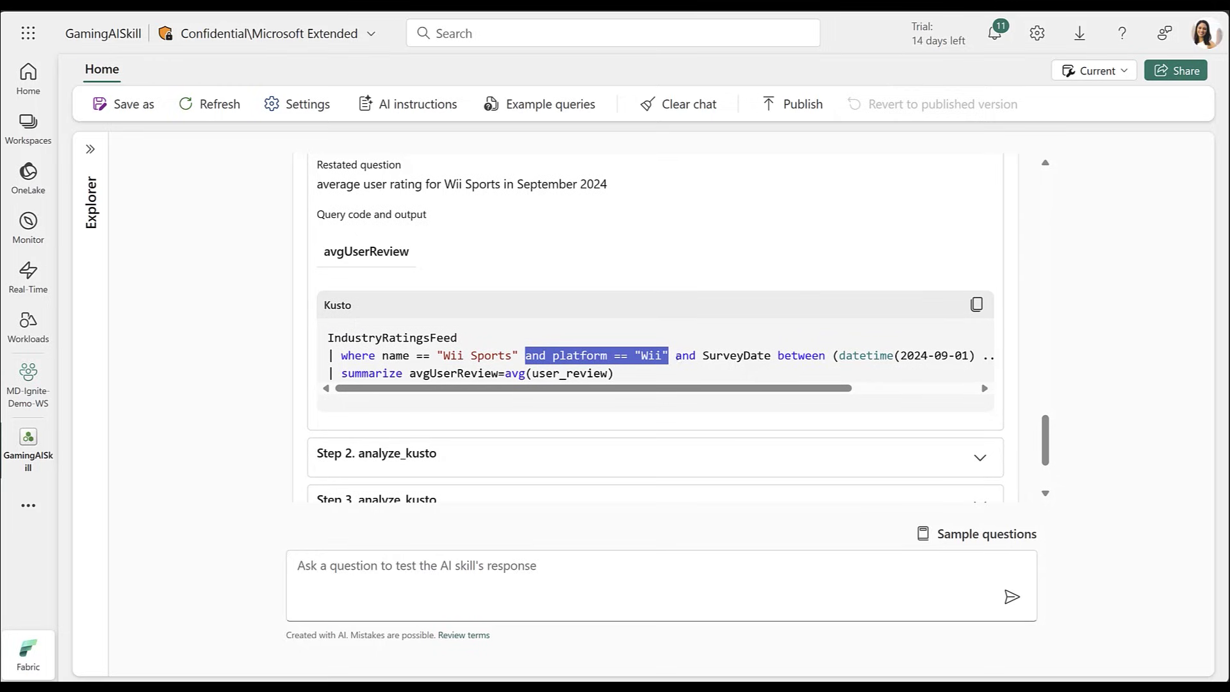
{"action": "left_click", "coordinate": [561, 114]}
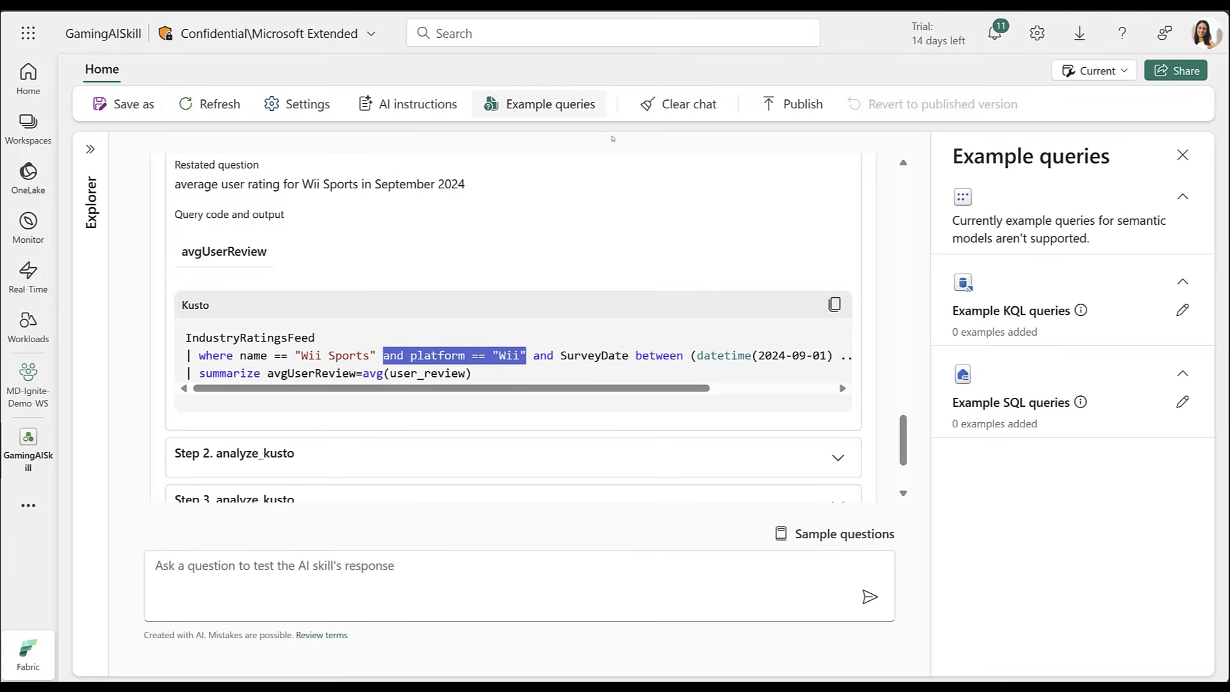
Save an example KQL query answering the average Wii Sports user rating in September 2024
{"action": "left_click", "coordinate": [1182, 310]}
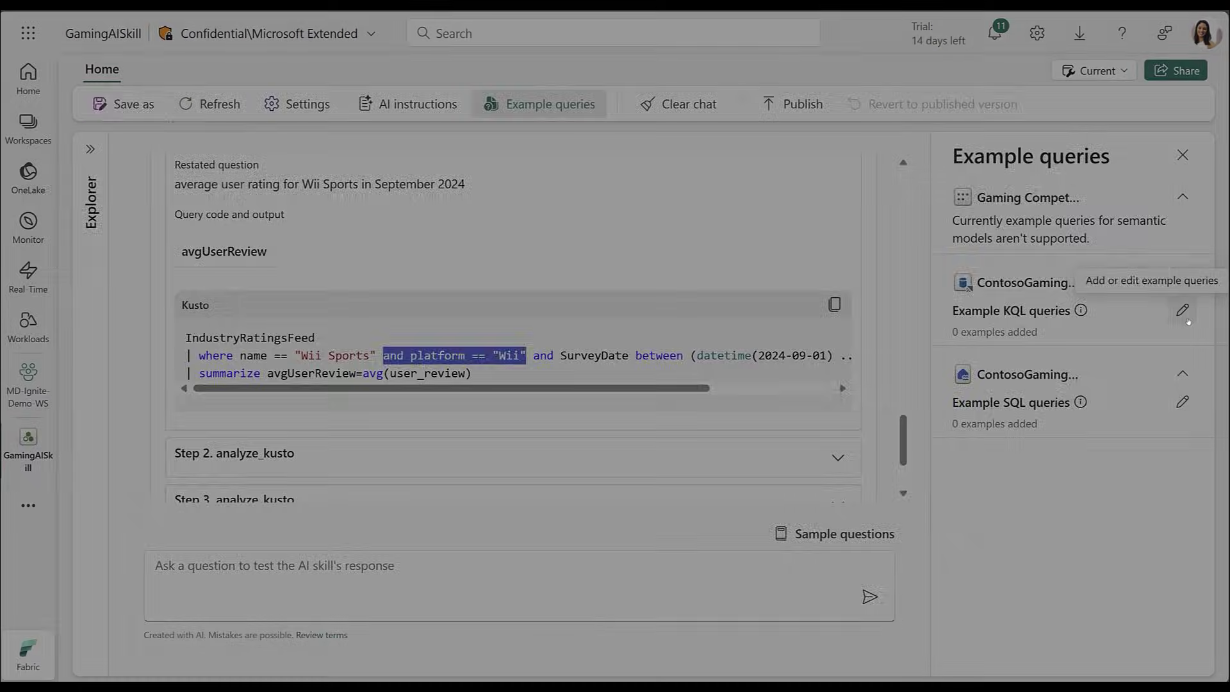
{"action": "left_click", "coordinate": [114, 182]}
{"action": "type", "text": "What's the average user rating for Wii Sports in September 2024?"}
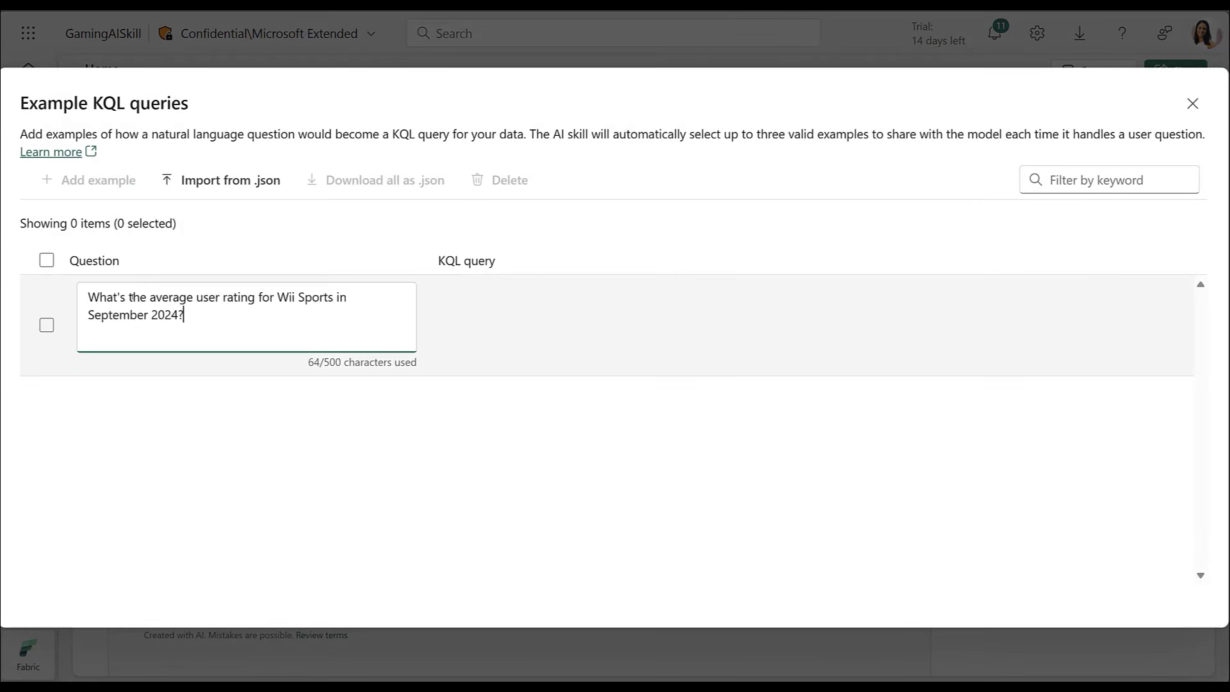
{"action": "left_click", "coordinate": [530, 329]}
{"action": "key", "text": "ctrl+a"}
{"action": "type", "text": "IndustryRatingsFeed | where name == \"Wii Sports\" and getyear(SurveyDate) == 2024 and getmonth(SurveyDate) == 9 | summarize avgUserRating = avg(user_review)"}
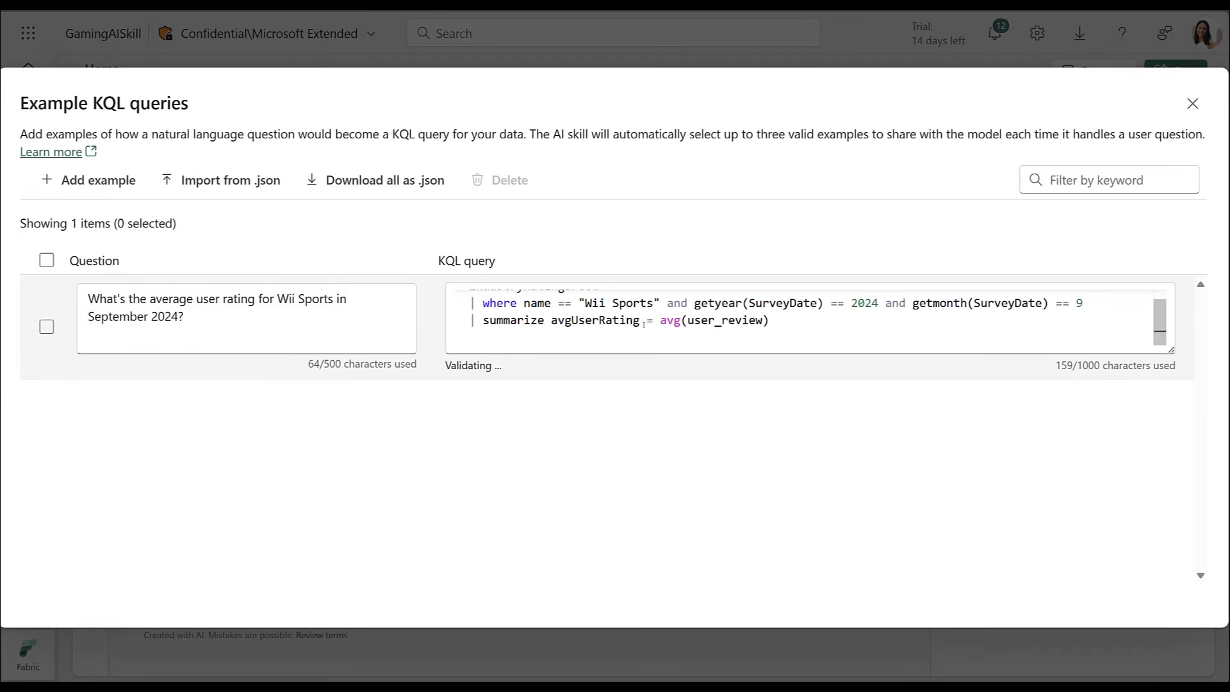
{"action": "key", "text": "Escape"}
Re-ask the rating comparison, now getting Wii Sports ratings 7 and 8.15 via a name-and-year filter
{"action": "type", "text": "What was the average user rating for Wii Sports in September 2024 and October 2024? How did it compare to the rating for Contoso Sports in the same months?"}
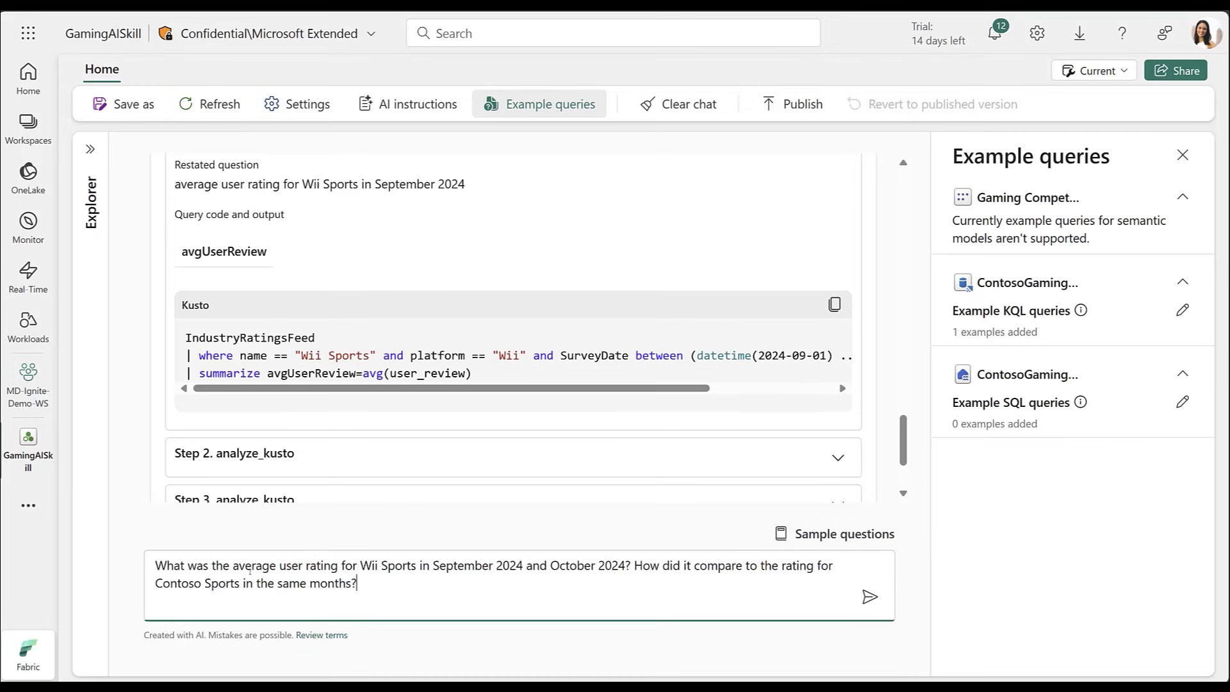
{"action": "key", "text": "Return"}
{"action": "left_click_drag", "start_coordinate": [165, 242], "coordinate": [321, 295]}
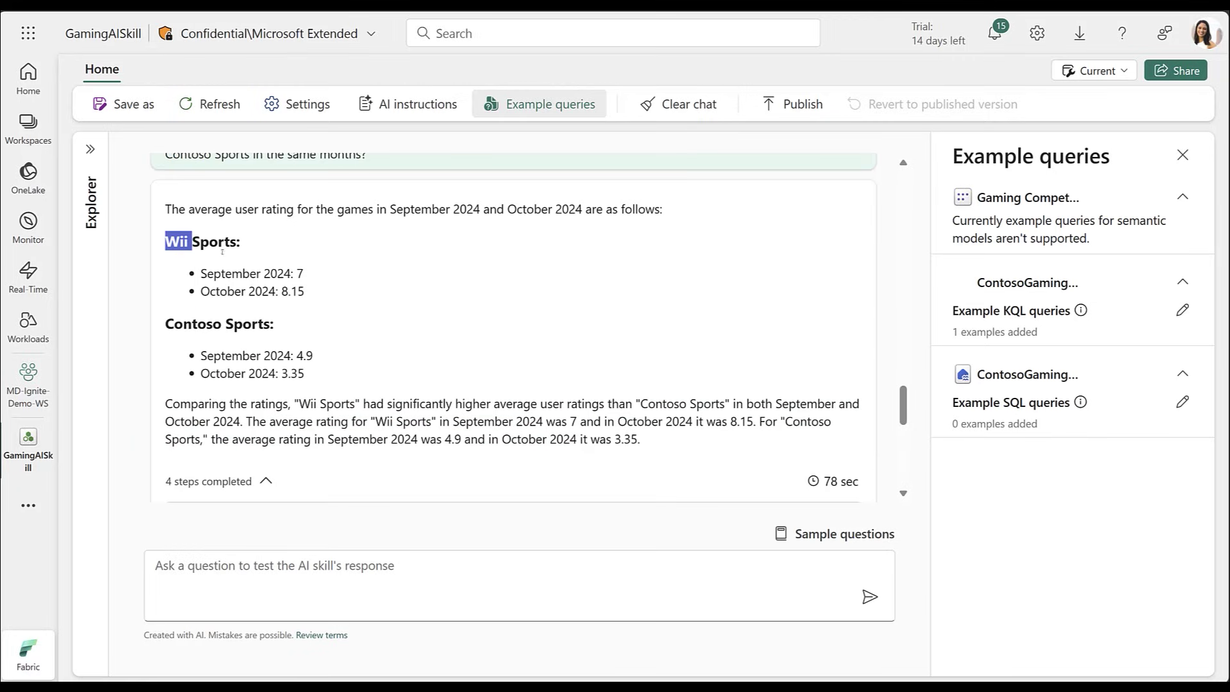
{"action": "left_click", "coordinate": [321, 294]}
{"action": "scroll", "coordinate": [321, 295], "scroll_direction": "down", "scroll_amount": 5}
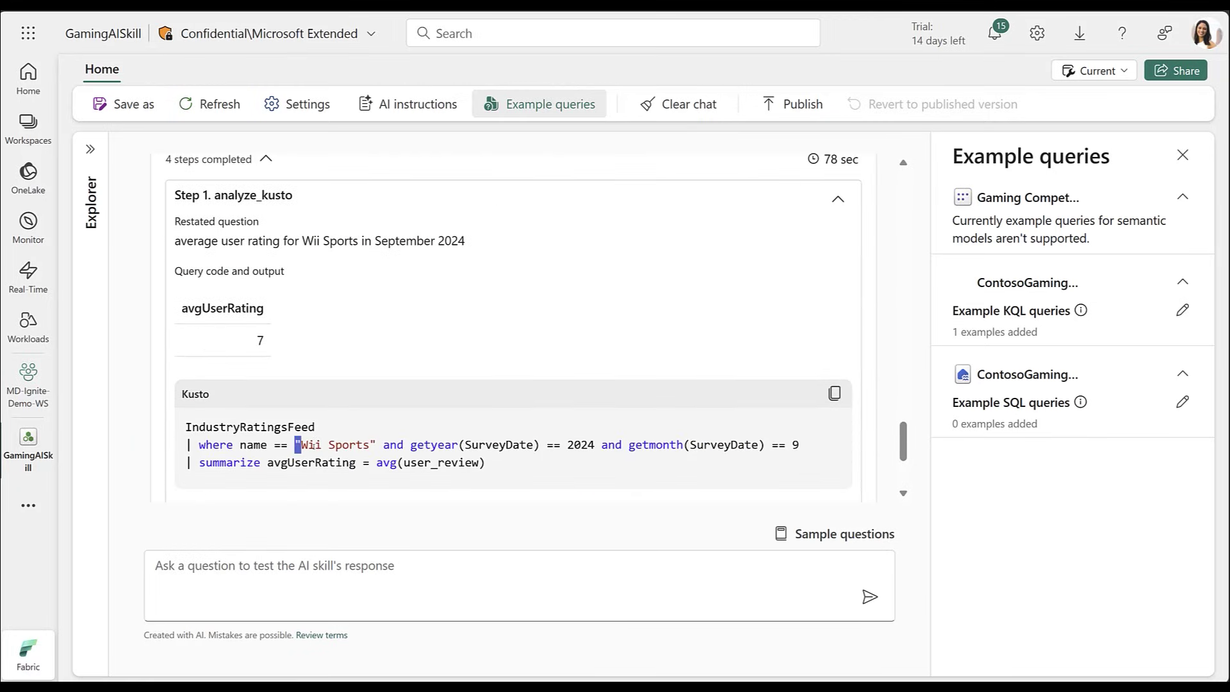
{"action": "left_click_drag", "start_coordinate": [310, 446], "coordinate": [595, 449]}
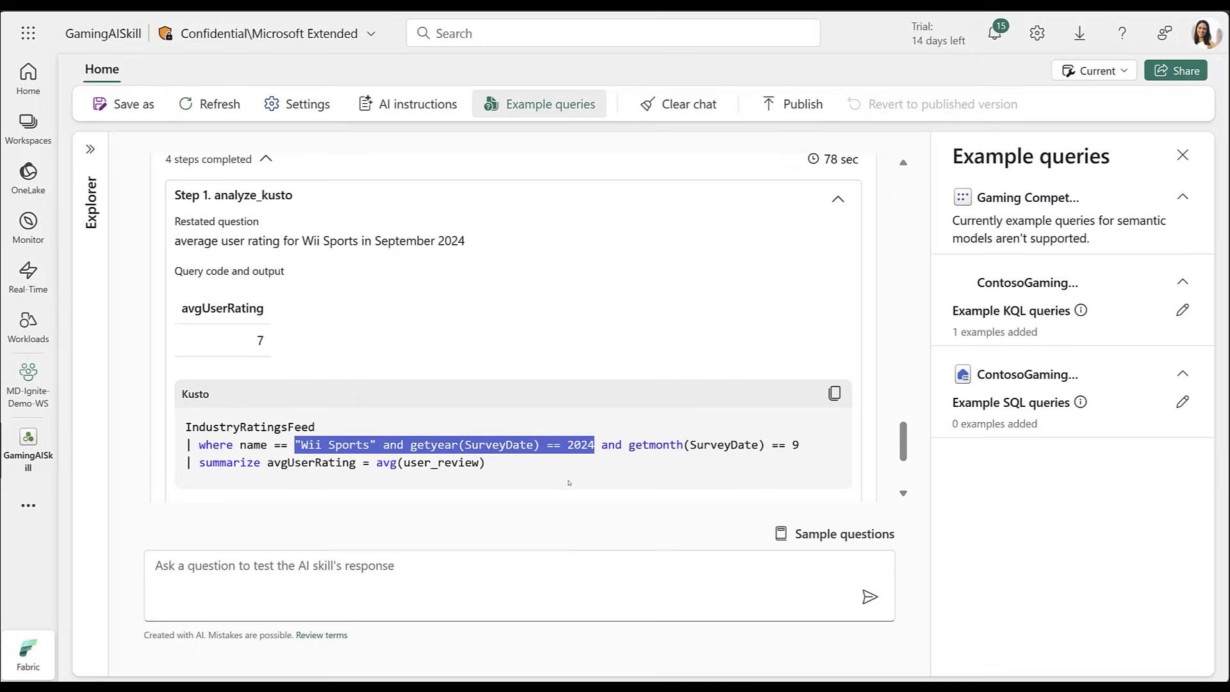
Ask for the top players whose Contoso Sports usage is declining
{"action": "left_click", "coordinate": [1183, 155]}
{"action": "left_click", "coordinate": [635, 593]}
{"action": "type", "text": "What are the top players that declined in usage between October 2024 and September 2024?"}
{"action": "key", "text": "Return"}
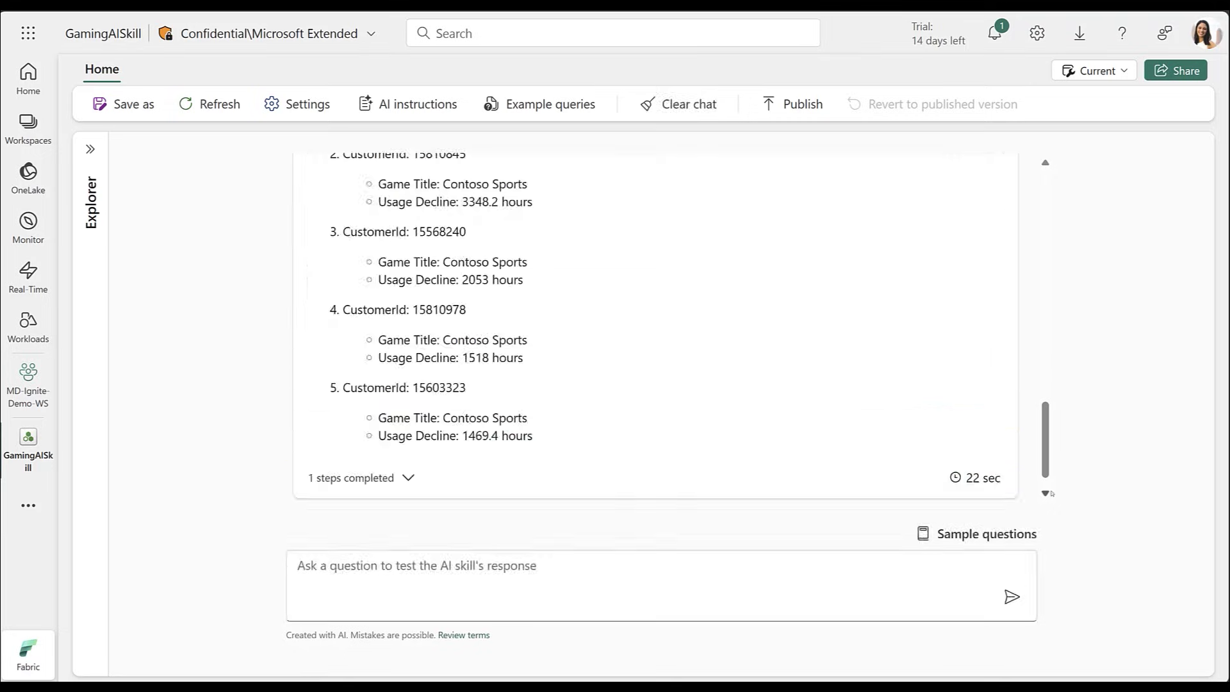
Review the top five declining players and expand Step 1 to see its results table and Kusto query
{"action": "scroll", "coordinate": [1057, 398], "scroll_direction": "up", "scroll_amount": 5}
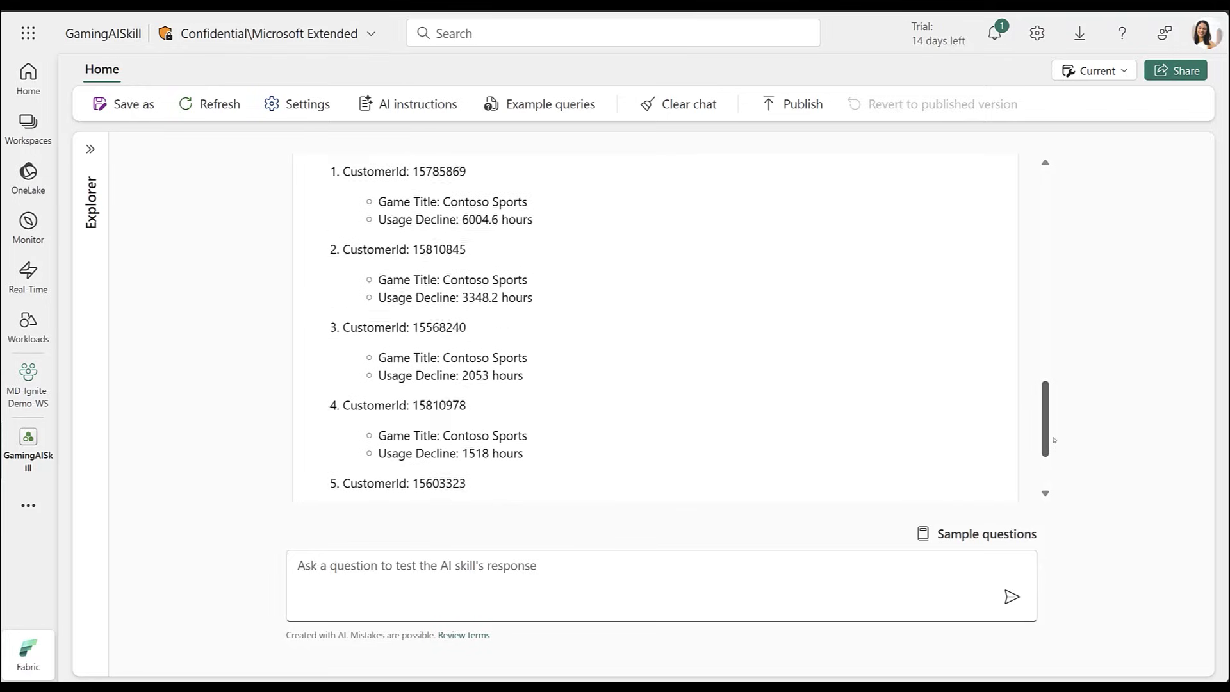
{"action": "scroll", "coordinate": [1057, 398], "scroll_direction": "down", "scroll_amount": 4}
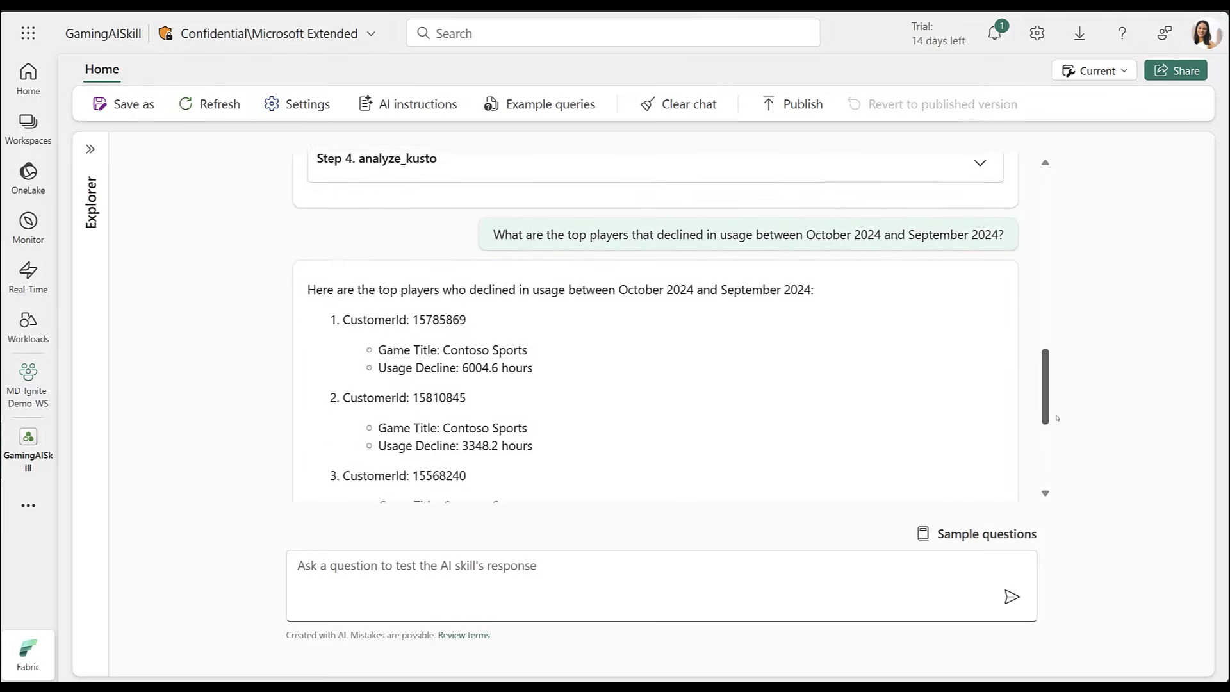
{"action": "scroll", "coordinate": [1057, 430], "scroll_direction": "down", "scroll_amount": 3}
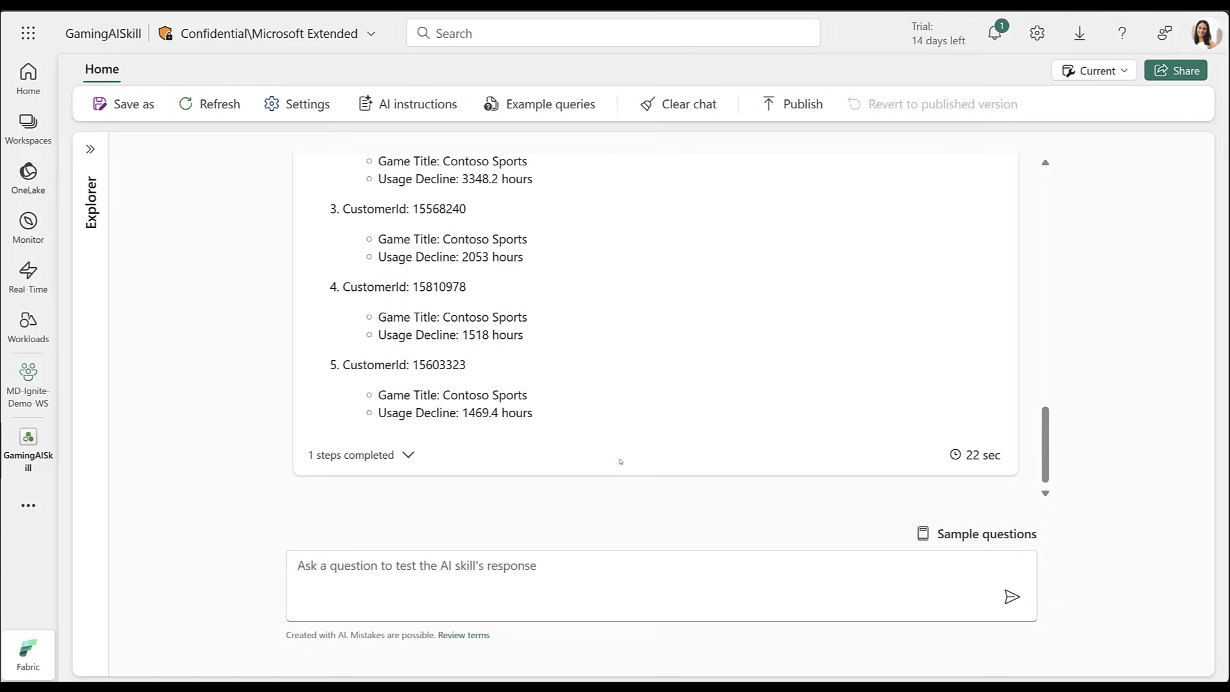
{"action": "left_click", "coordinate": [402, 457]}
{"action": "scroll", "coordinate": [544, 462], "scroll_direction": "down", "scroll_amount": 5}
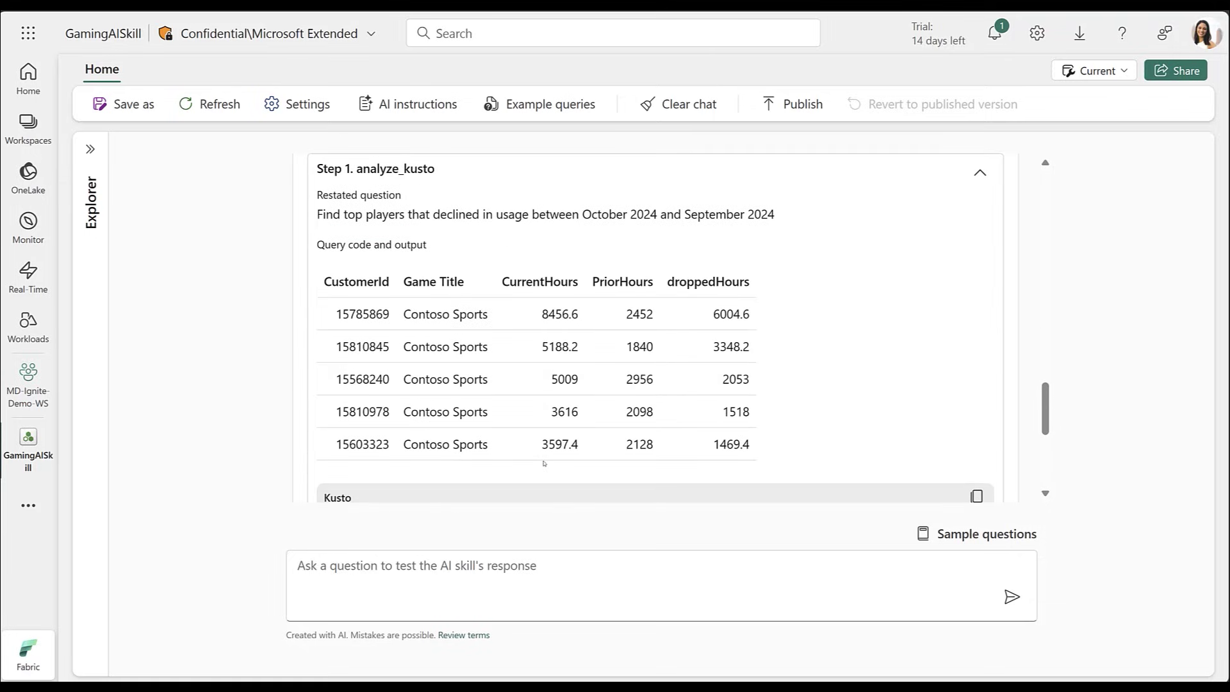
{"action": "scroll", "coordinate": [544, 463], "scroll_direction": "down", "scroll_amount": 7}
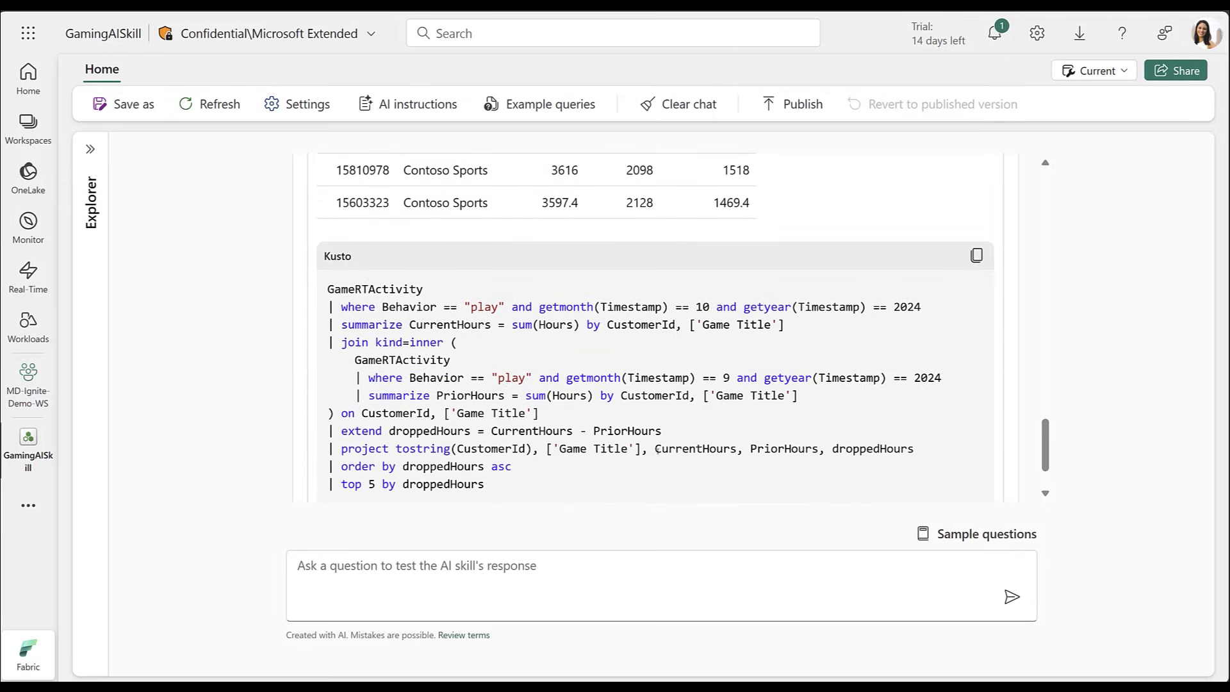
{"action": "scroll", "coordinate": [661, 468], "scroll_direction": "down", "scroll_amount": 3}
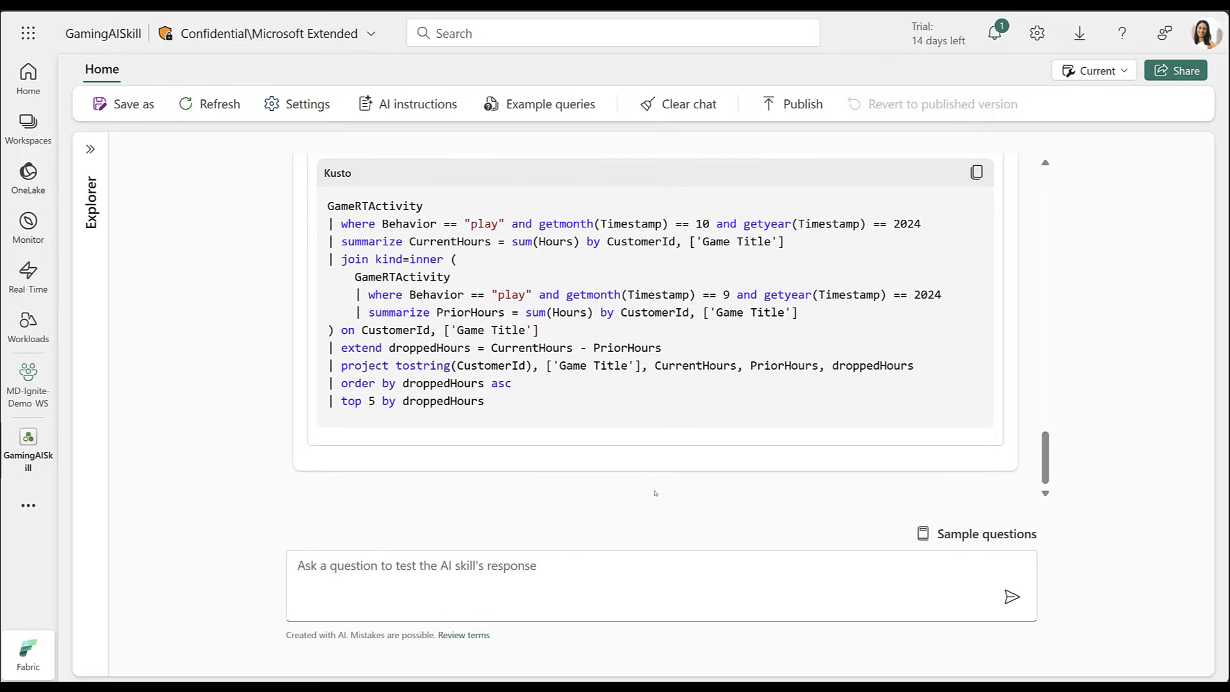
{"action": "left_click", "coordinate": [705, 587]}
Ask 'Tell me more about the top 5 players that decreased in usage'
{"action": "type", "text": "Tell me more about the to"}
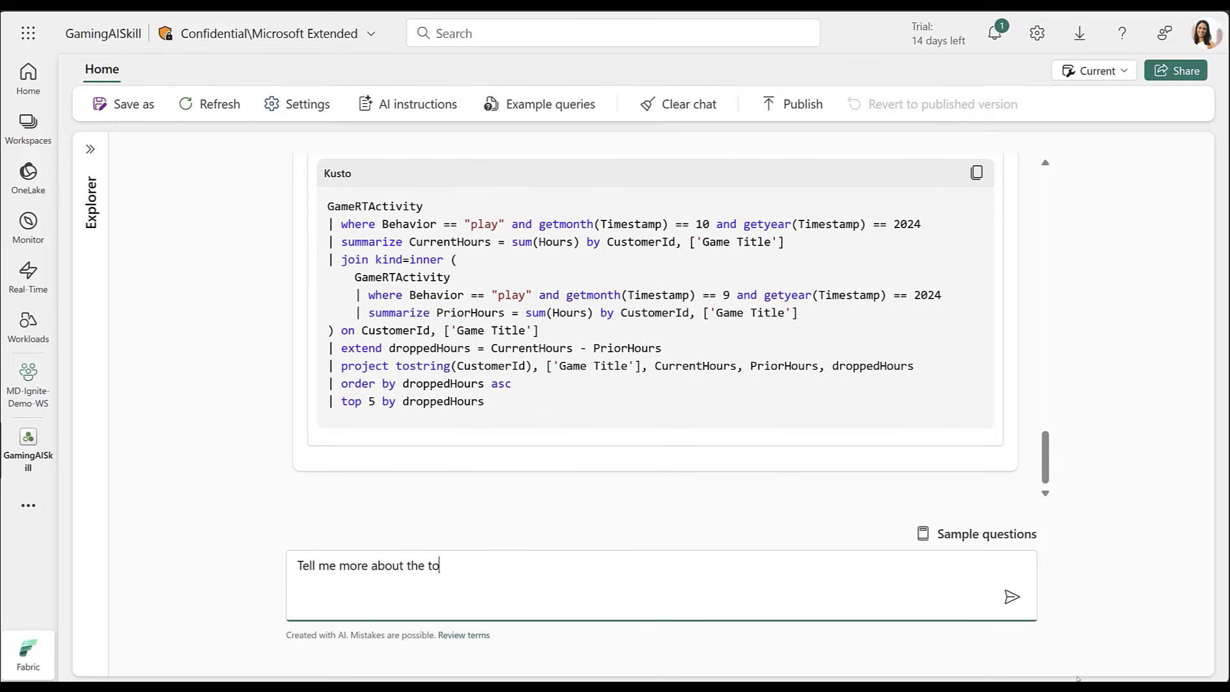
{"action": "type", "text": "p 5 players that decreased in usage"}
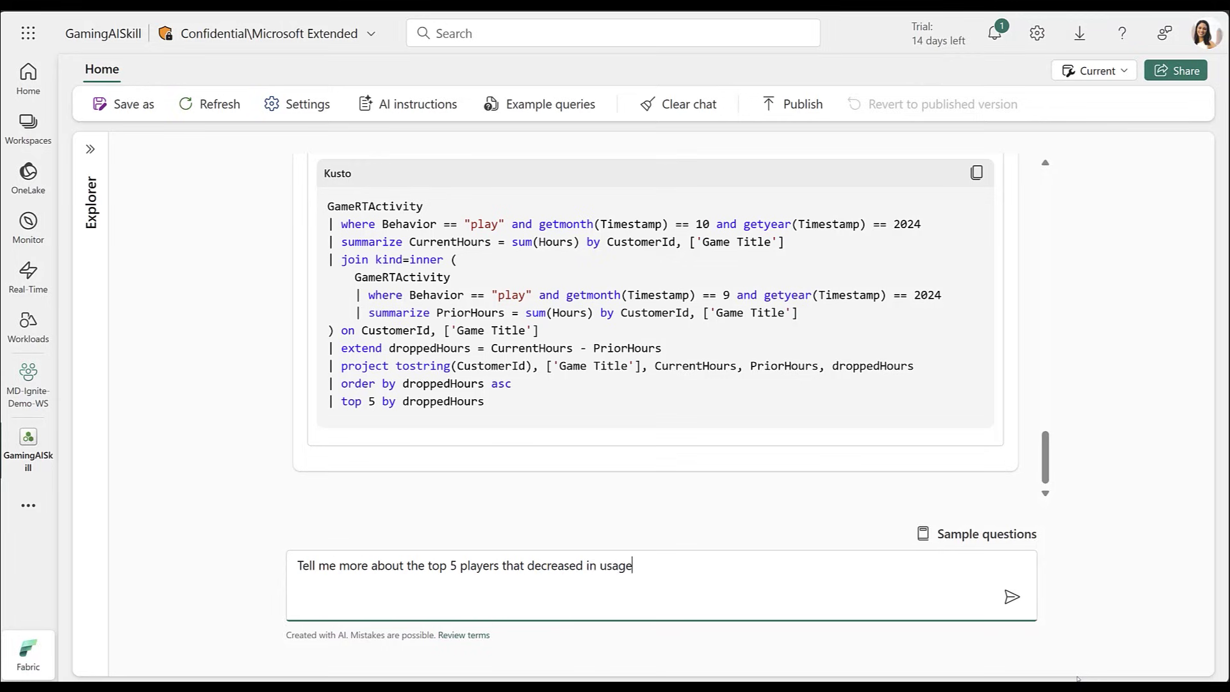
{"action": "key", "text": "Return"}
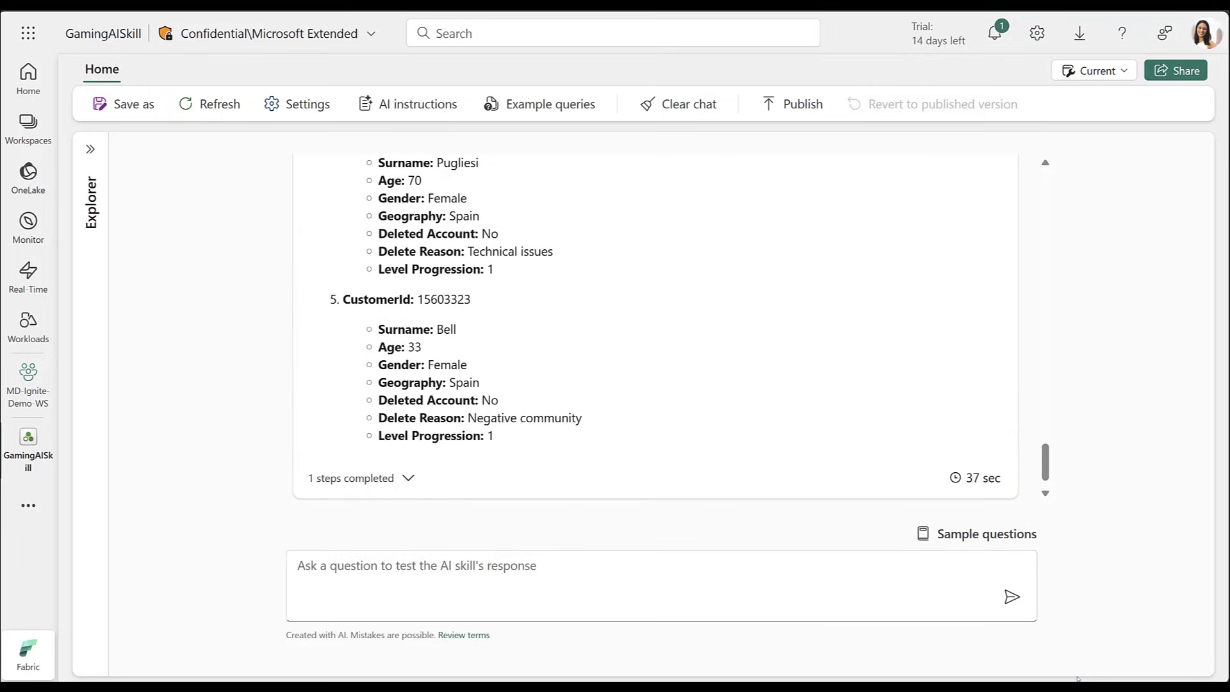
{"action": "left_click_drag", "start_coordinate": [1048, 477], "coordinate": [1076, 475]}
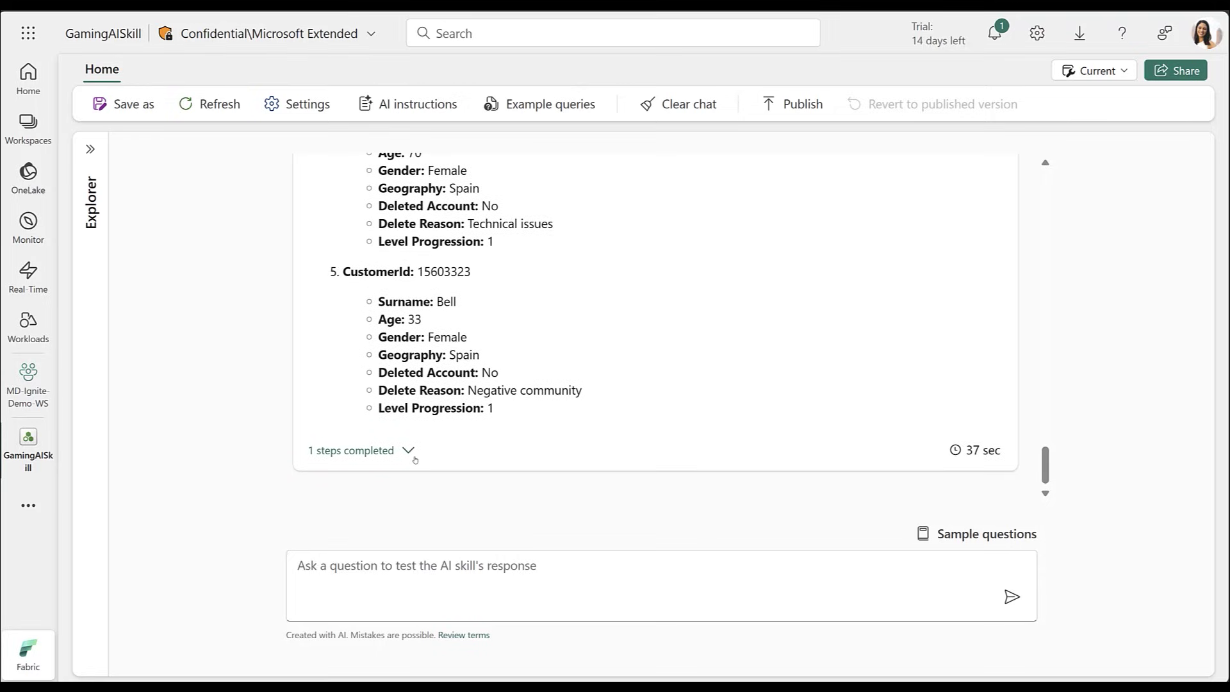
Expand the completed step to view the SQL query over customers and accounts and its results
{"action": "left_click", "coordinate": [408, 447]}
{"action": "scroll", "coordinate": [645, 437], "scroll_direction": "down", "scroll_amount": 3}
{"action": "scroll", "coordinate": [644, 438], "scroll_direction": "down", "scroll_amount": 2}
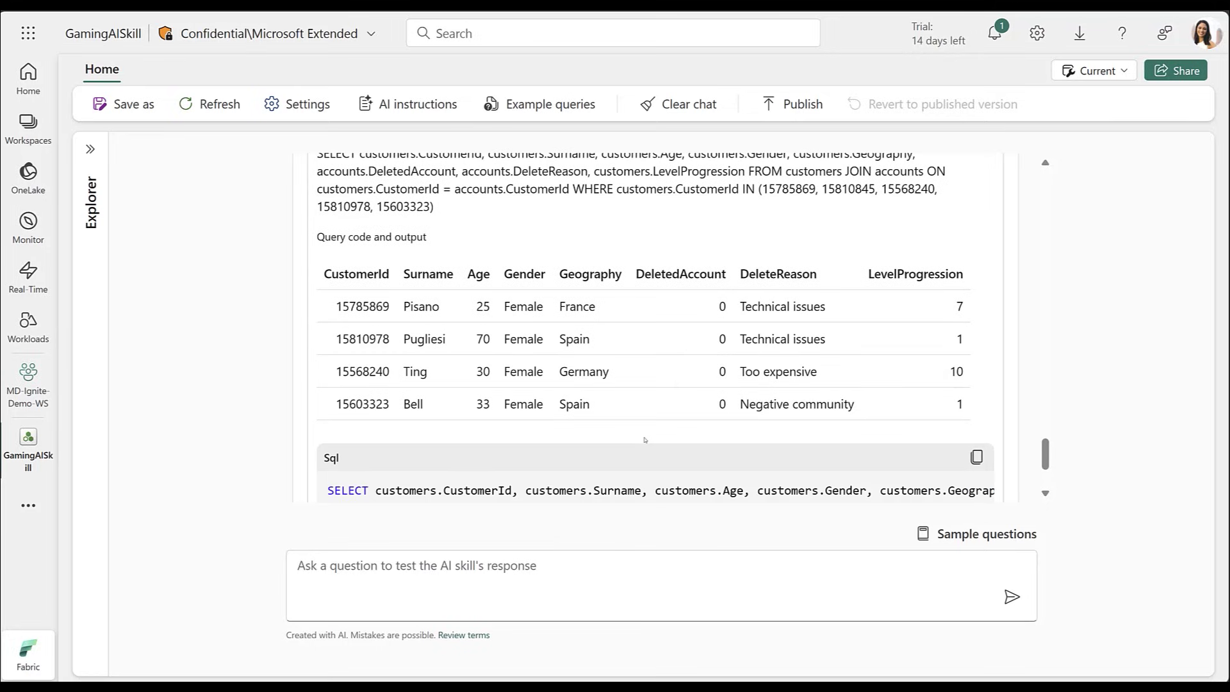
{"action": "scroll", "coordinate": [644, 439], "scroll_direction": "down", "scroll_amount": 2}
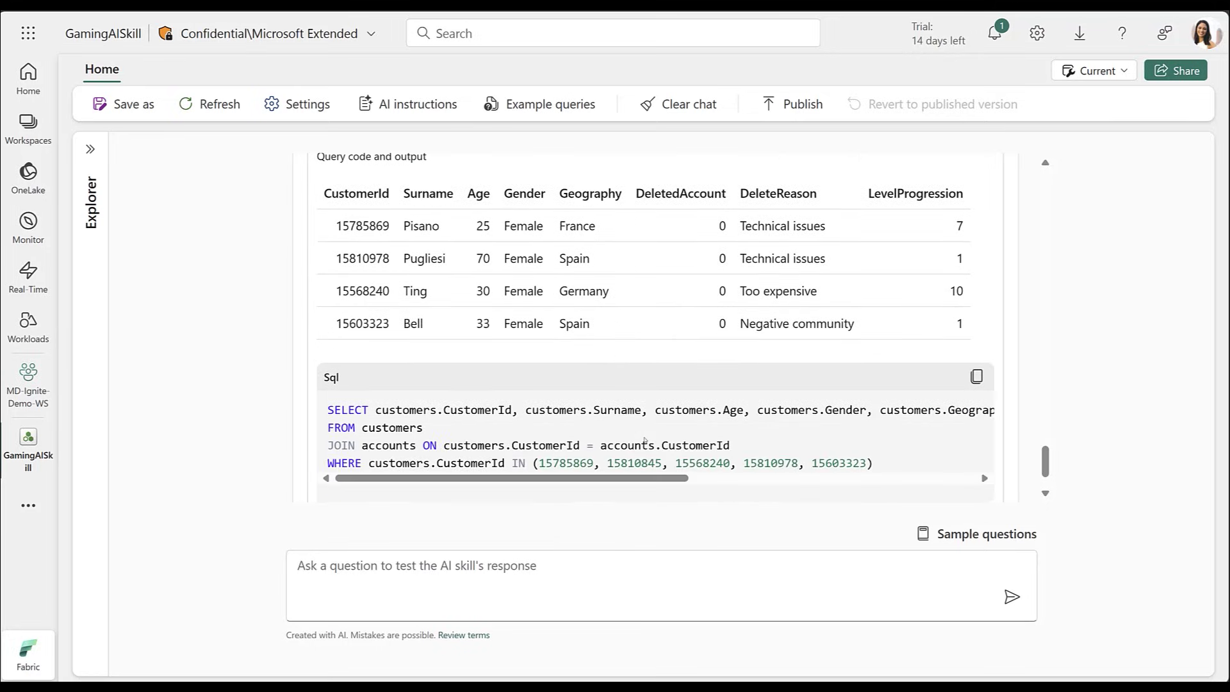